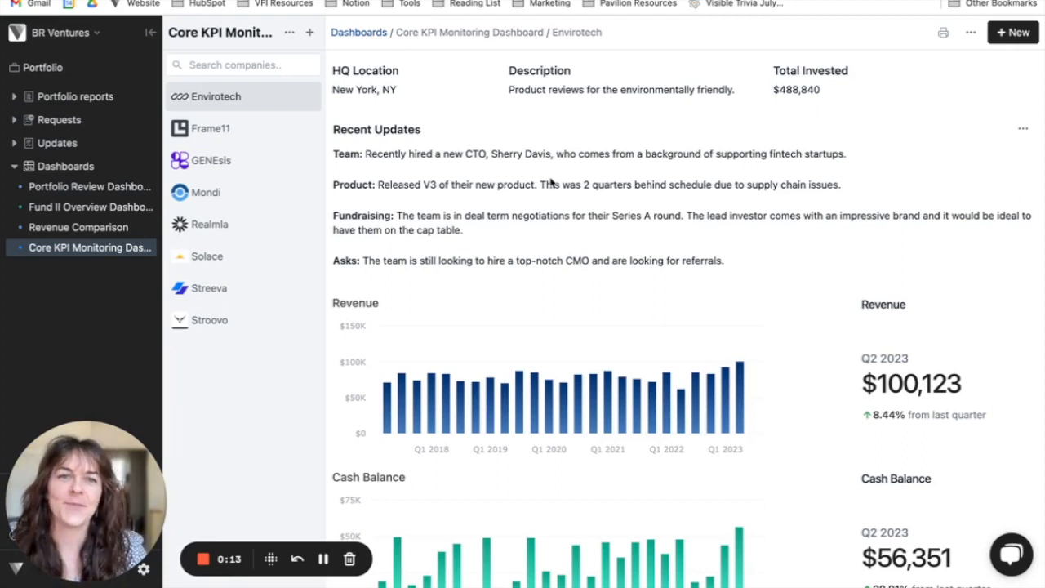
Create a flexible dashboard named Portfolio Review Dashboard for the portfolio company Realmla
left_click(53, 72)
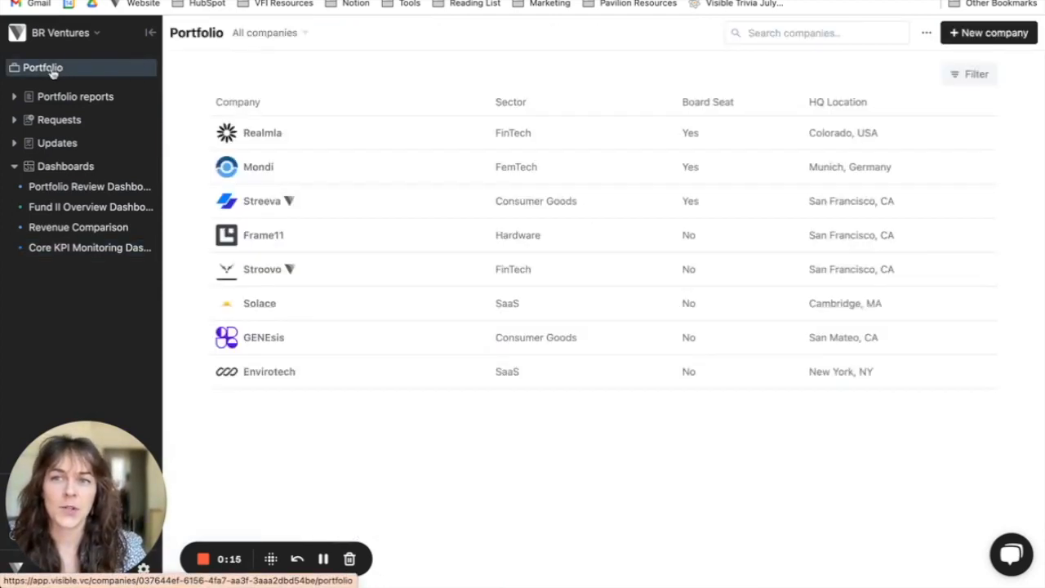
left_click(266, 137)
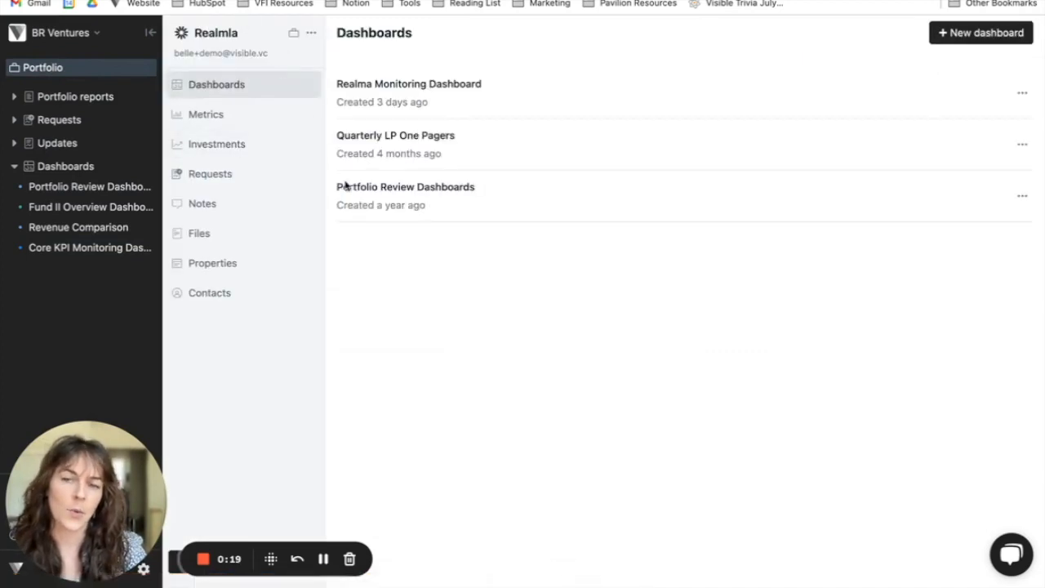
left_click(996, 38)
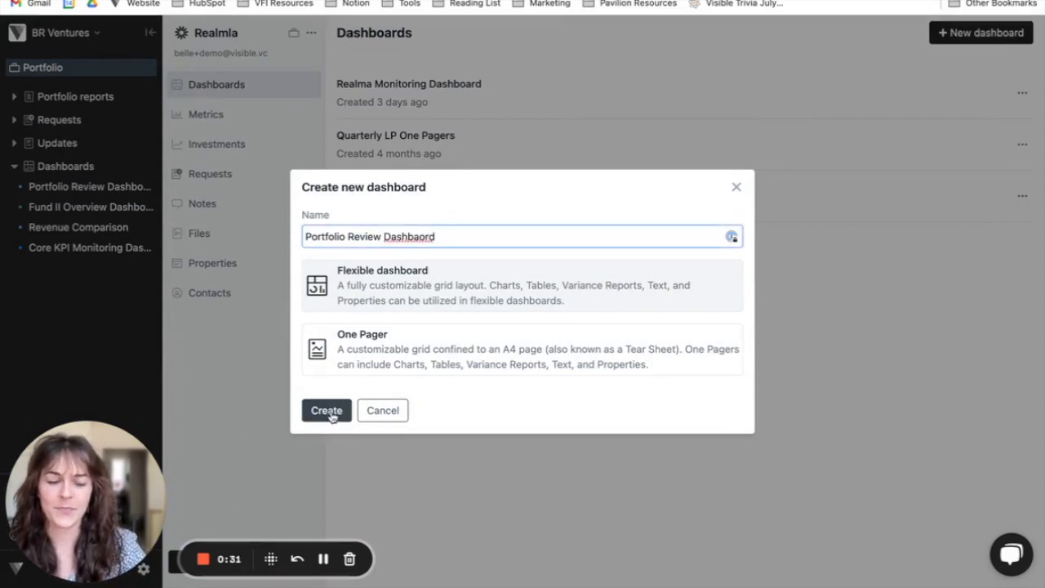
type("d")
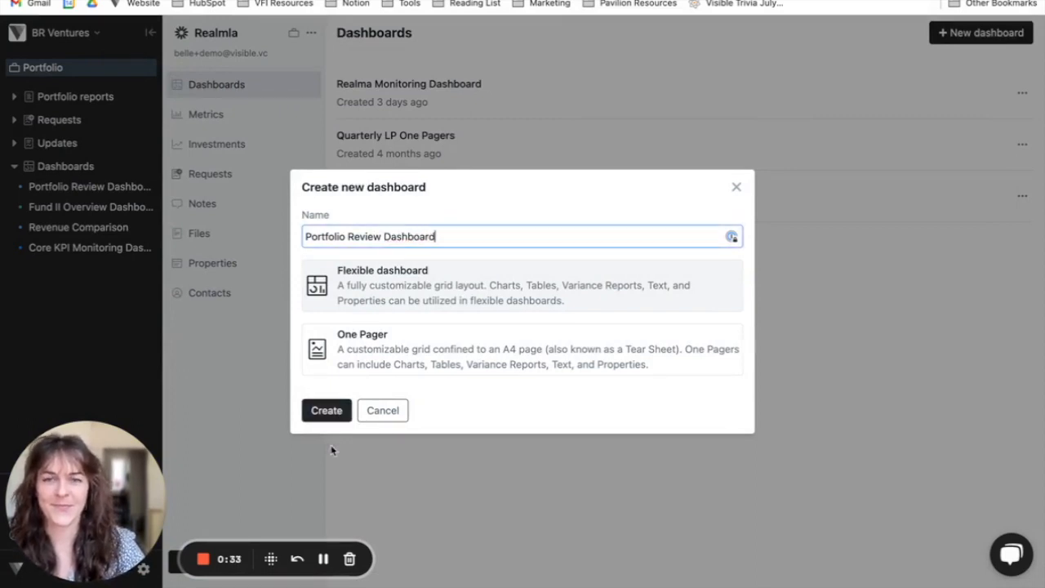
left_click(326, 410)
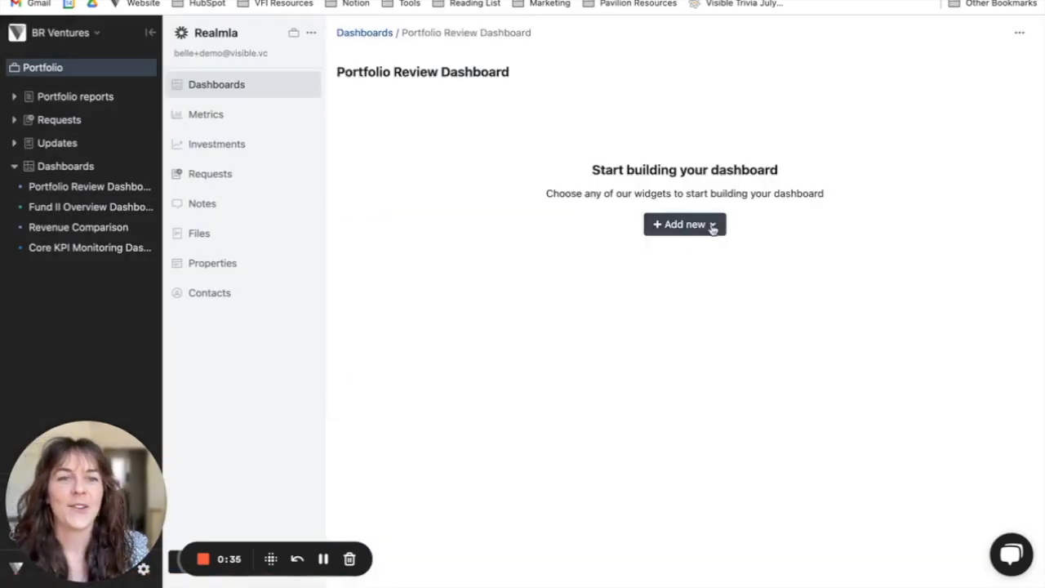
Add a property widget showing HQ Location to the empty dashboard and save it
left_click(693, 234)
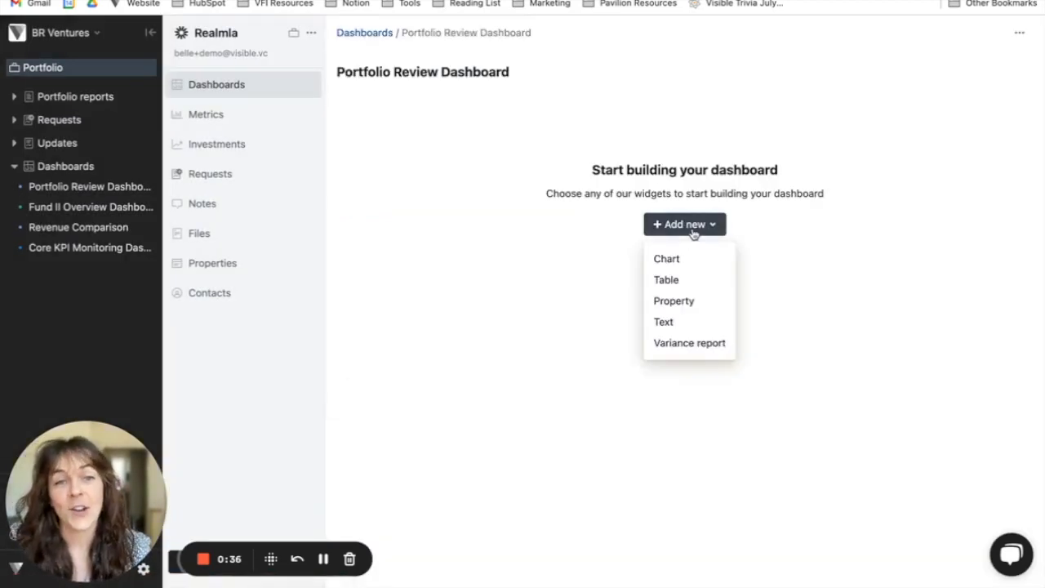
left_click(704, 303)
left_click(824, 93)
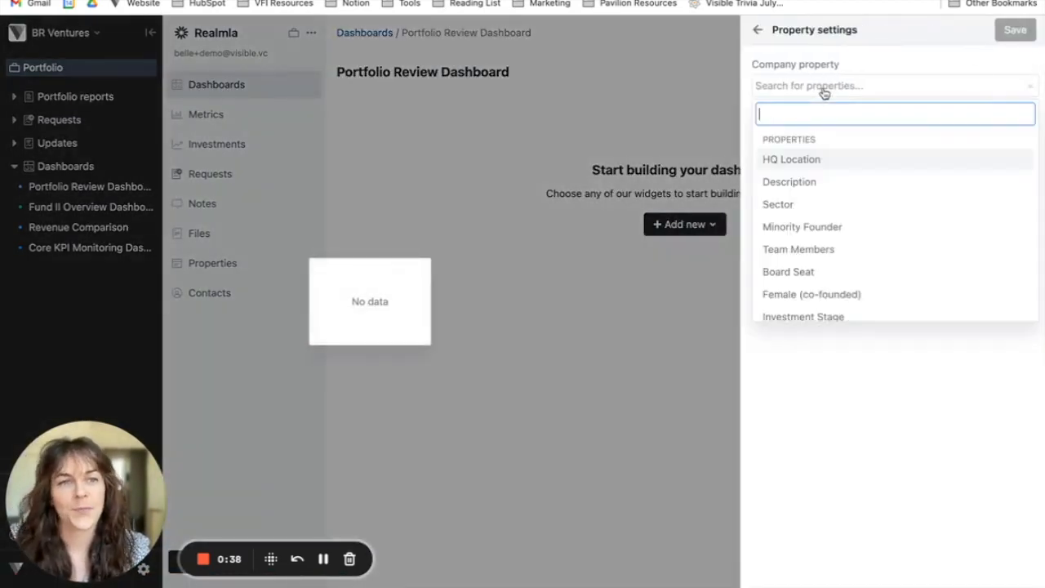
left_click(819, 163)
left_click(1014, 29)
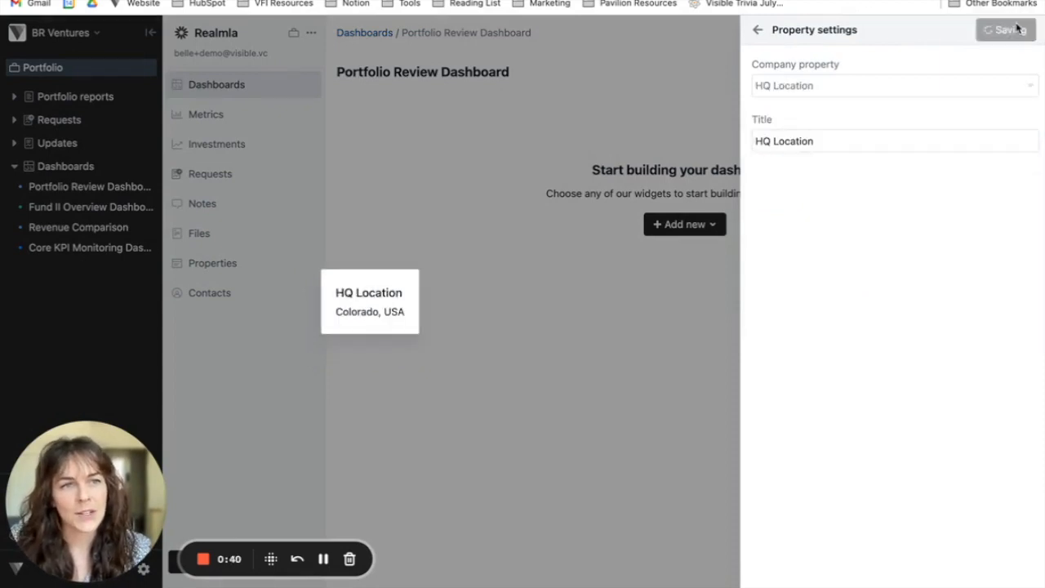
Add a property widget showing the company's Description to the dashboard and save it
left_click(1007, 17)
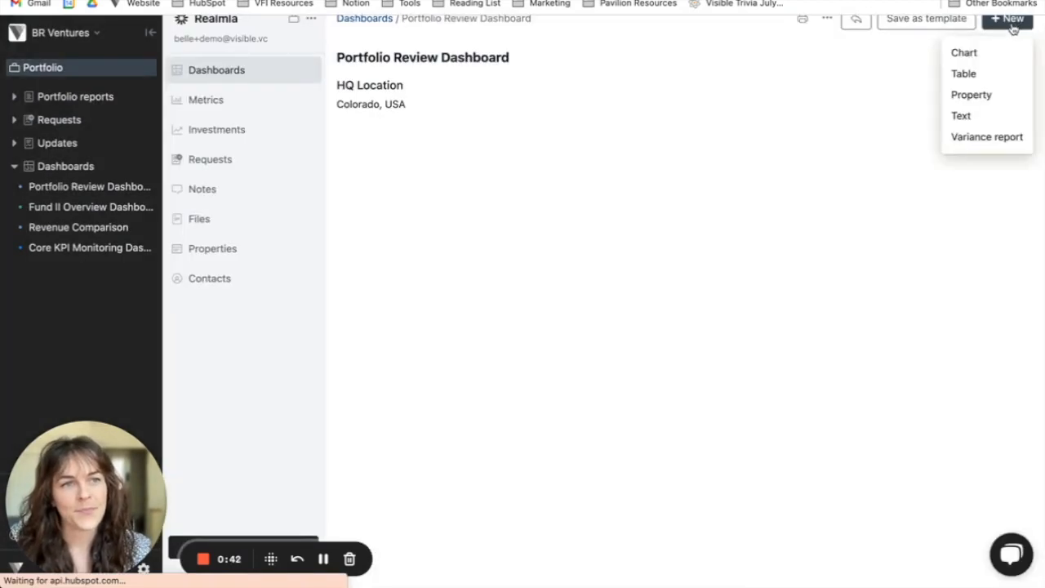
left_click(984, 95)
left_click(875, 86)
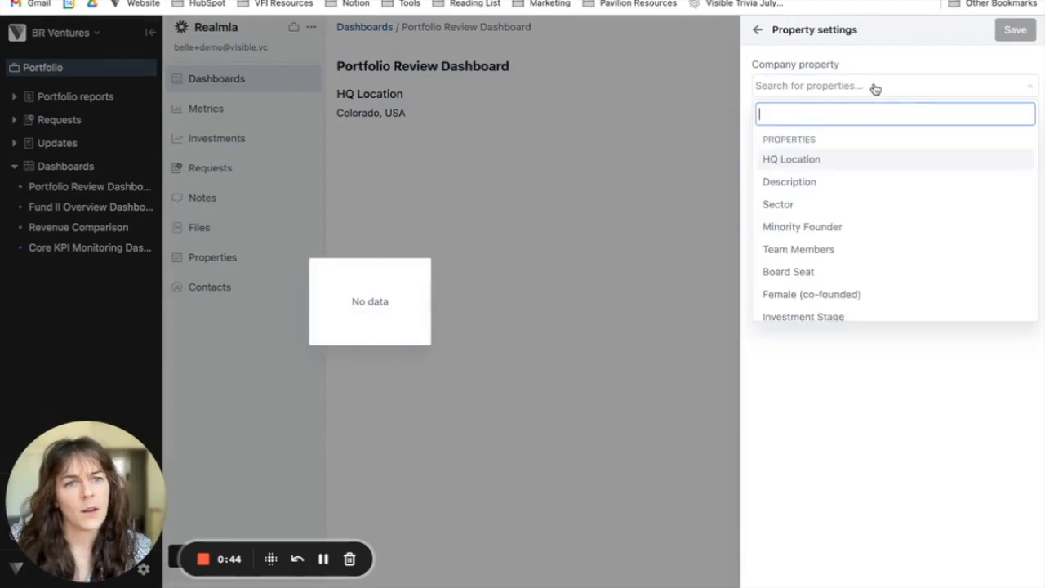
left_click(832, 190)
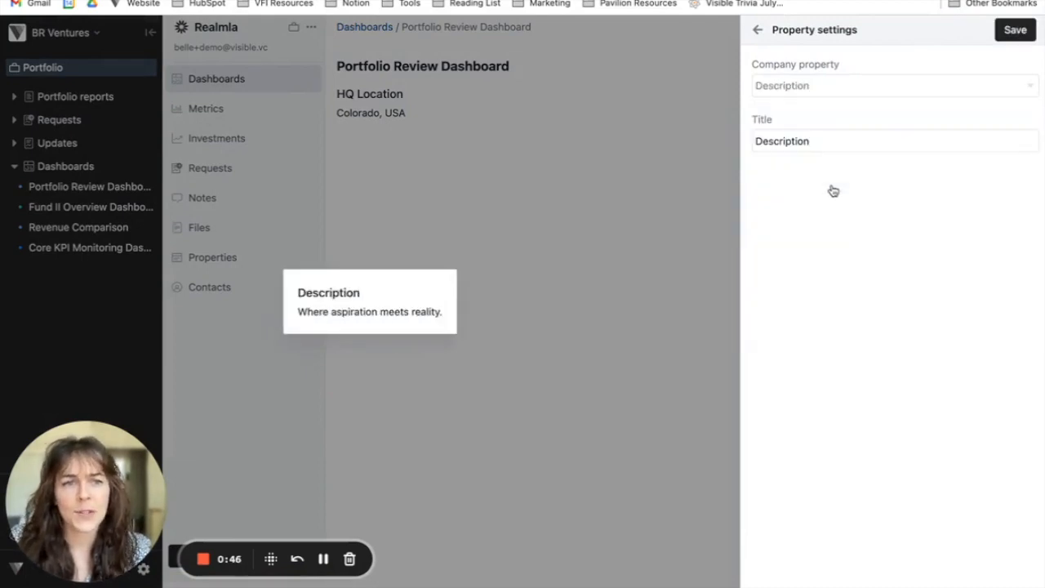
left_click(1016, 31)
left_click(1008, 32)
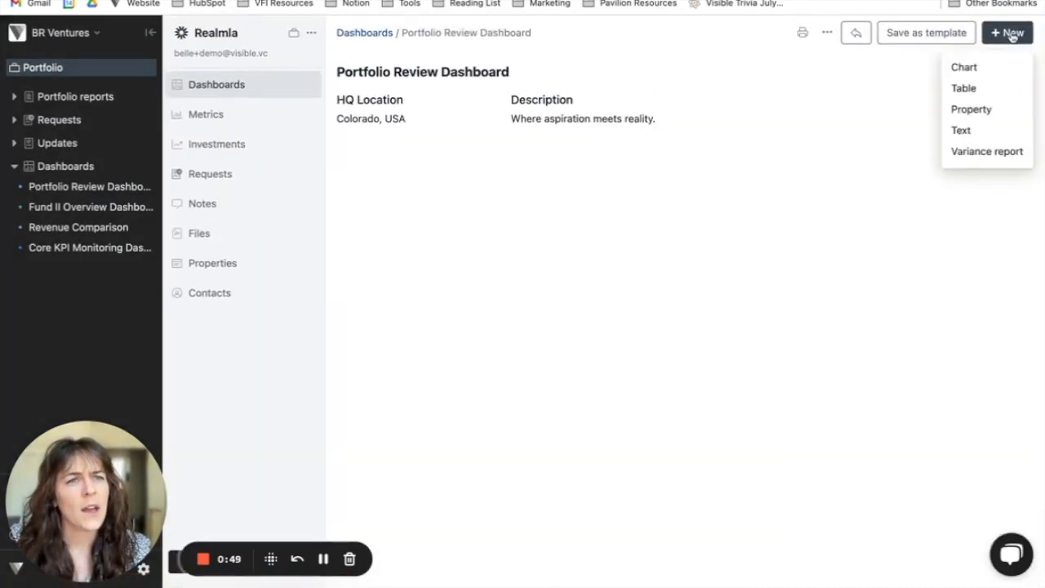
left_click(964, 67)
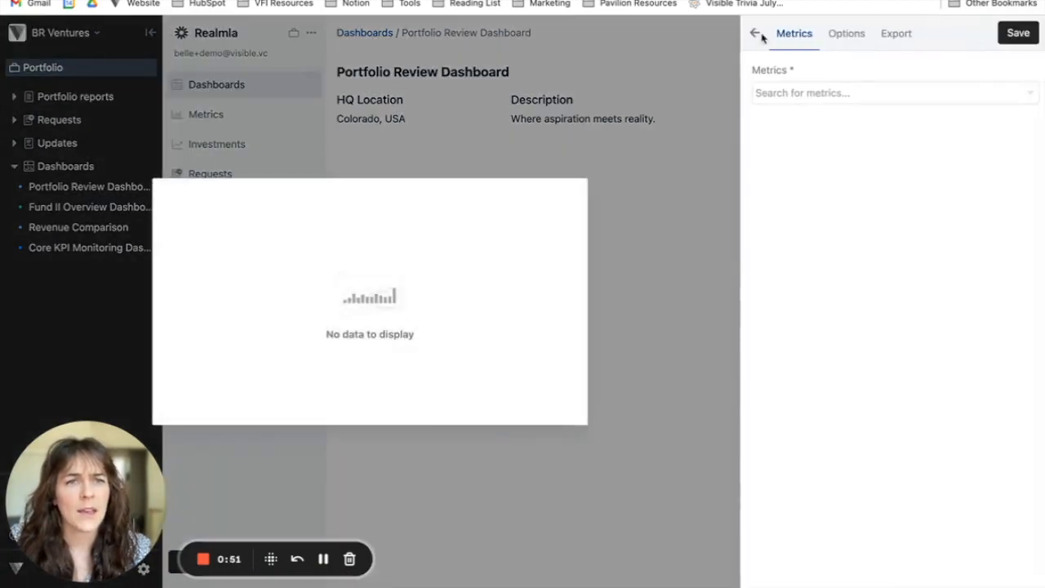
left_click(756, 34)
Add a property widget showing the investment property Total Invested to the dashboard and save it
left_click(1012, 33)
left_click(987, 107)
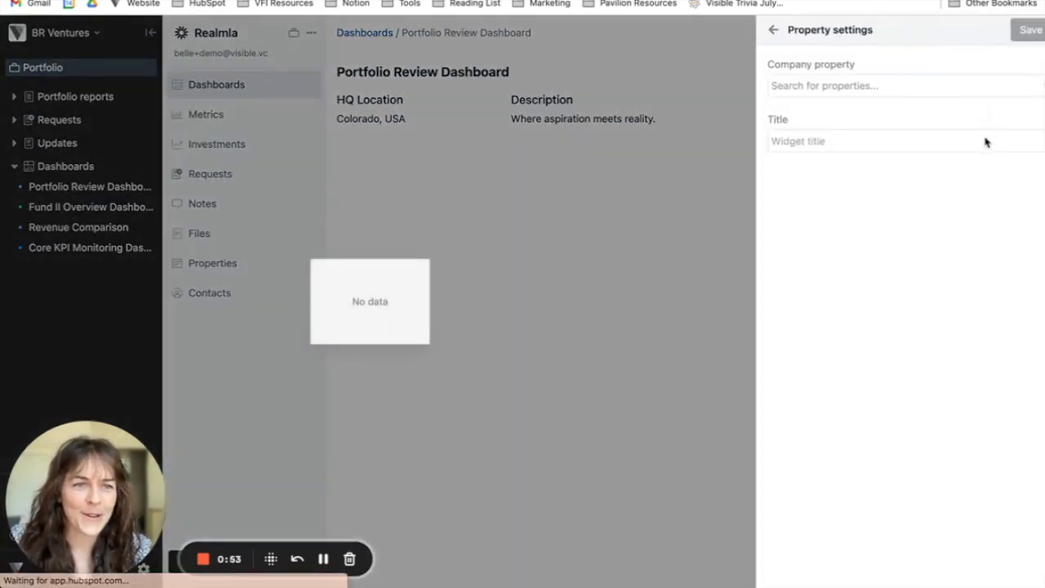
left_click(847, 87)
scroll(863, 212, "down", 2)
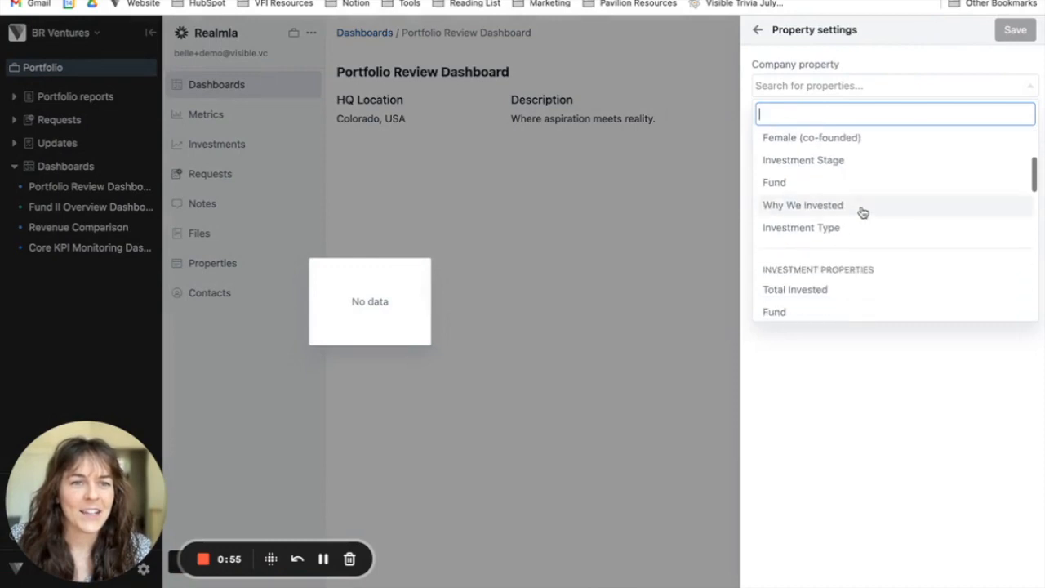
left_click(834, 295)
left_click(1016, 30)
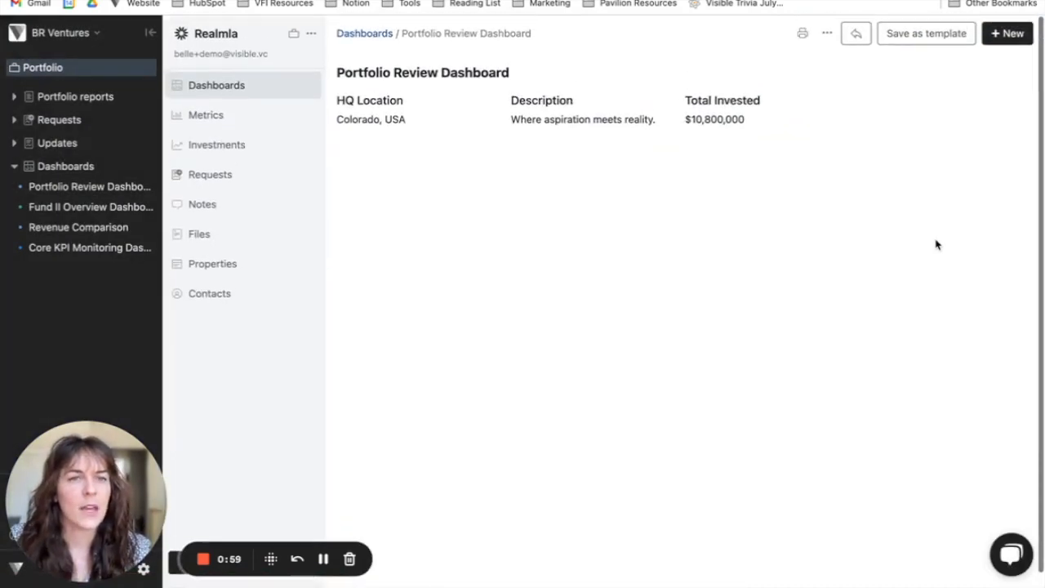
Start a new chart widget on the dashboard using the Revenue metric
left_click(1009, 33)
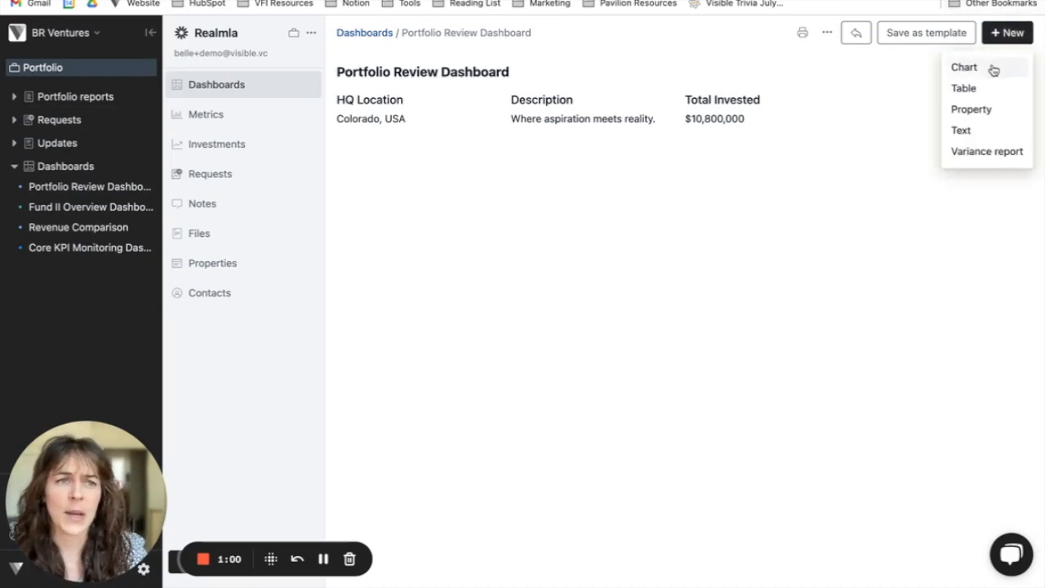
left_click(965, 67)
left_click(875, 95)
type("reve")
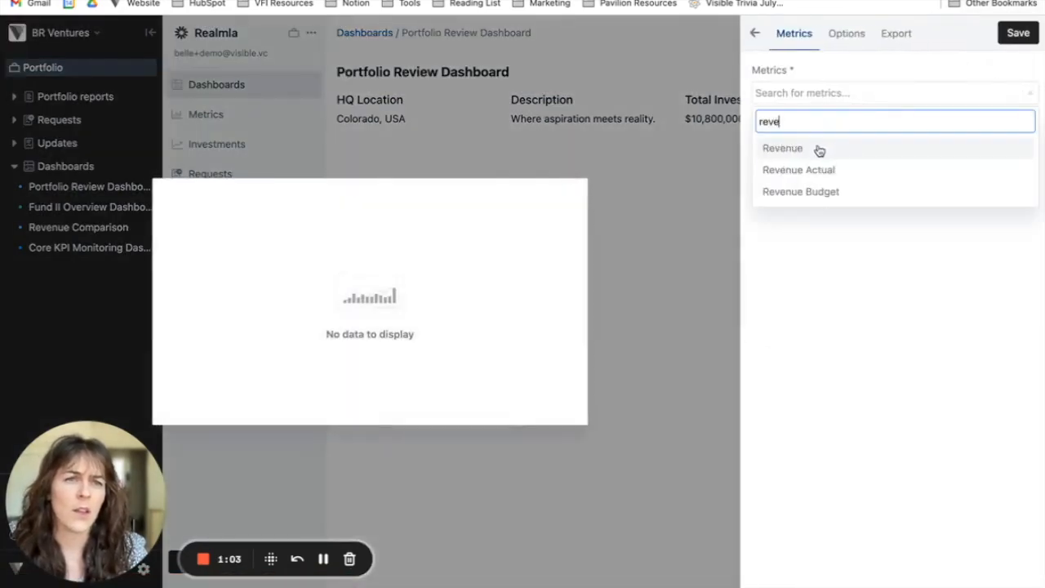
left_click(819, 150)
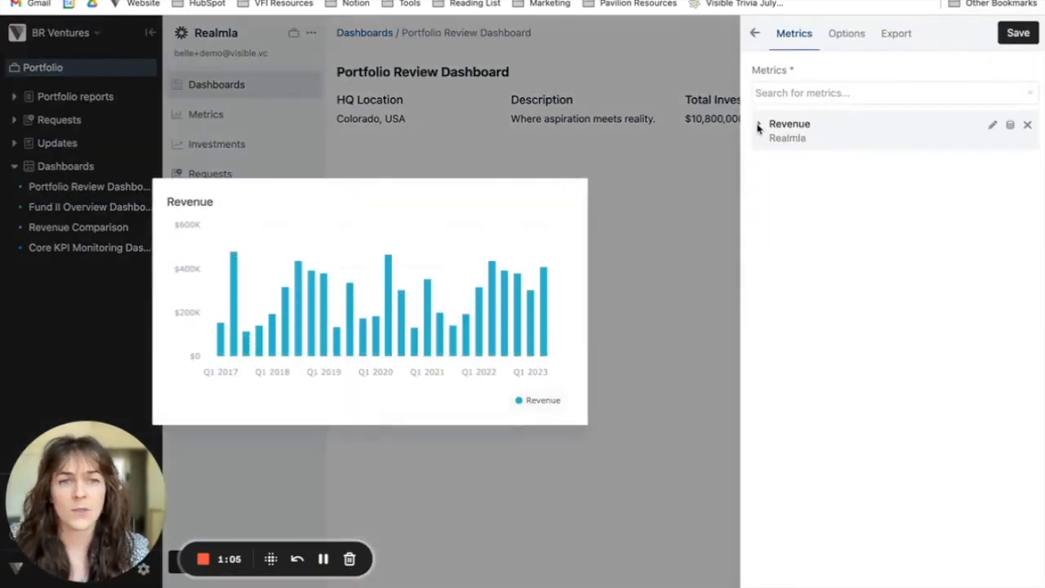
Color the Revenue metric dark blue #0F437E with a gradient fill and save the chart
left_click(759, 126)
left_click(775, 168)
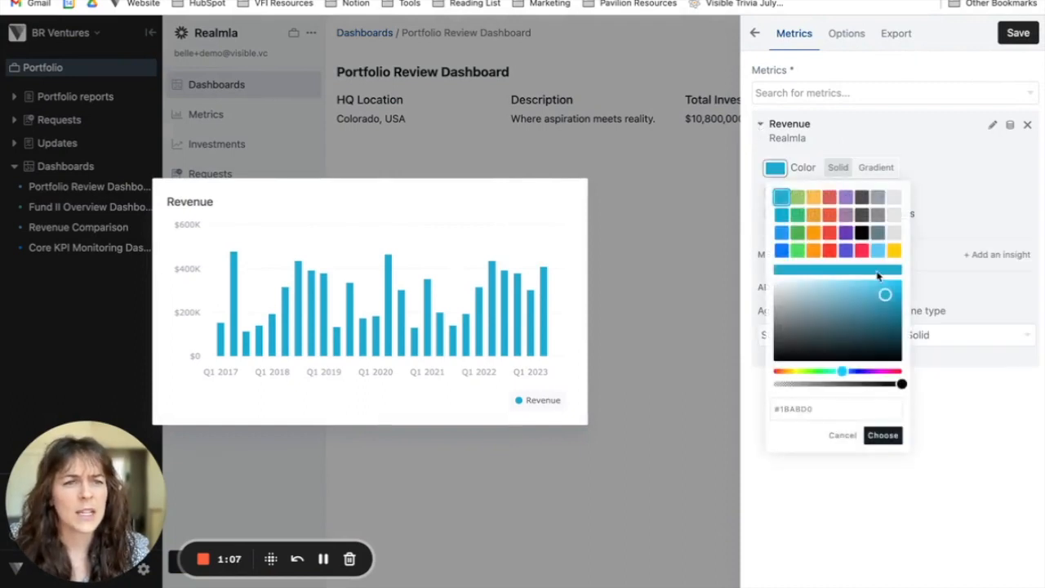
left_click(788, 252)
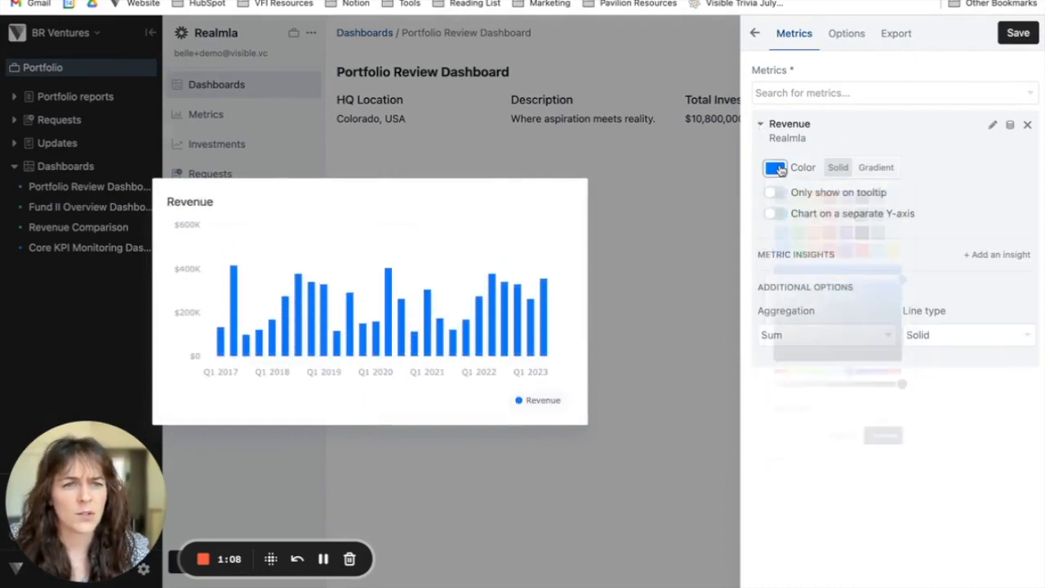
left_click_drag(896, 280, 887, 317)
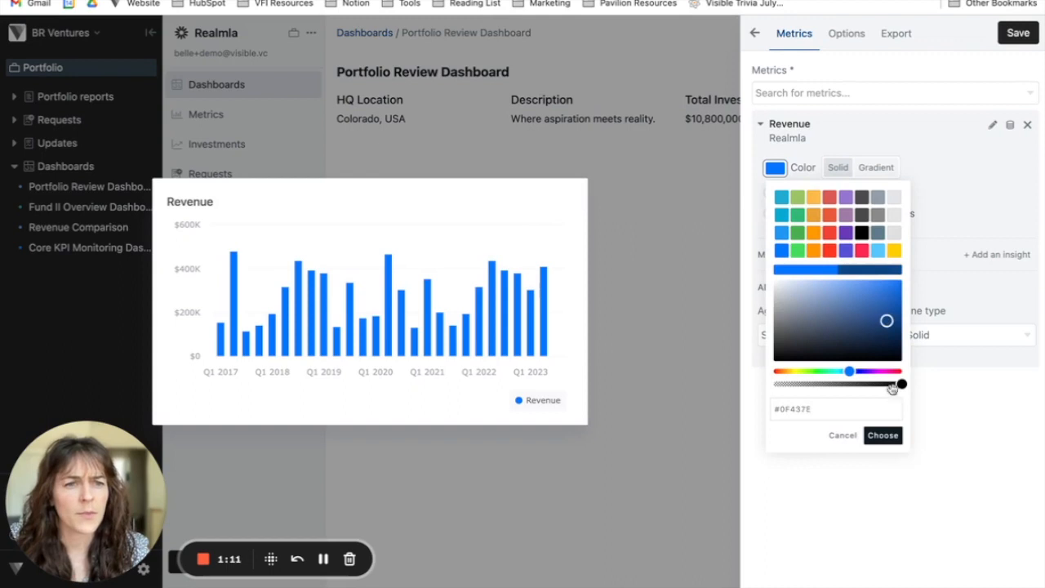
left_click(883, 435)
left_click(887, 169)
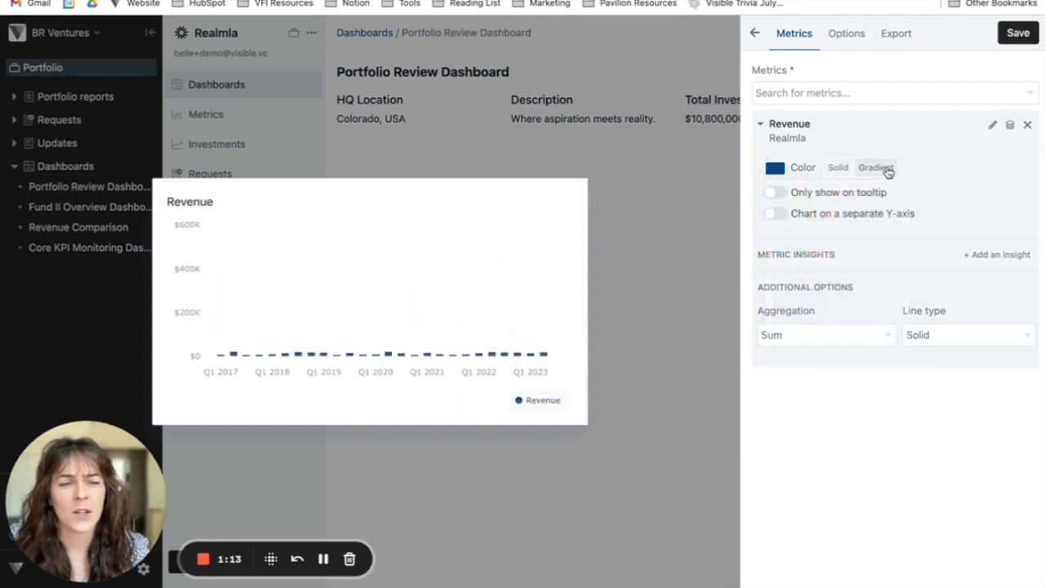
left_click(1017, 33)
Start another chart widget on the dashboard using the Runway metric
left_click(1011, 39)
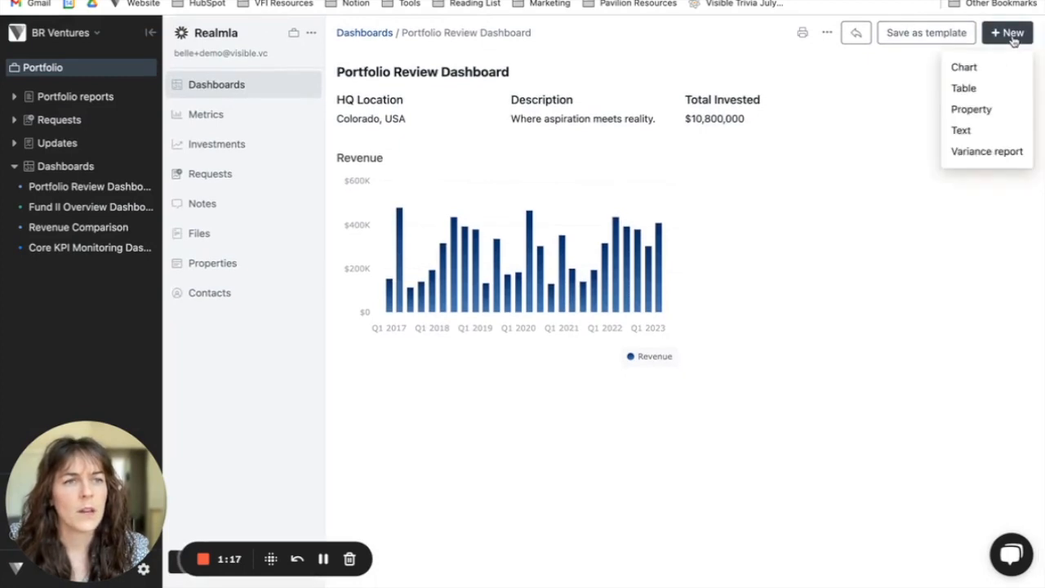
left_click(989, 70)
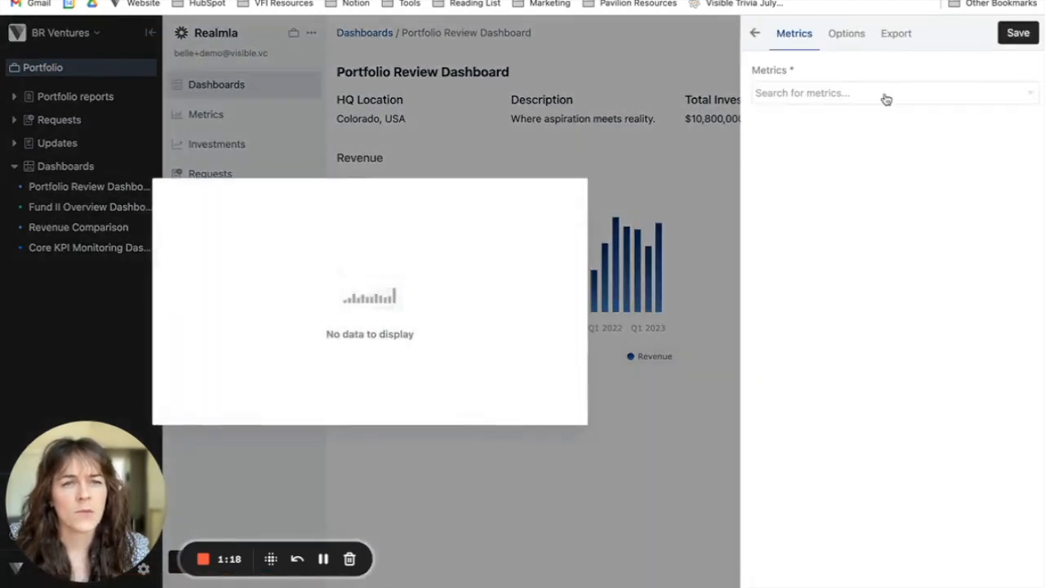
left_click(885, 93)
type("run")
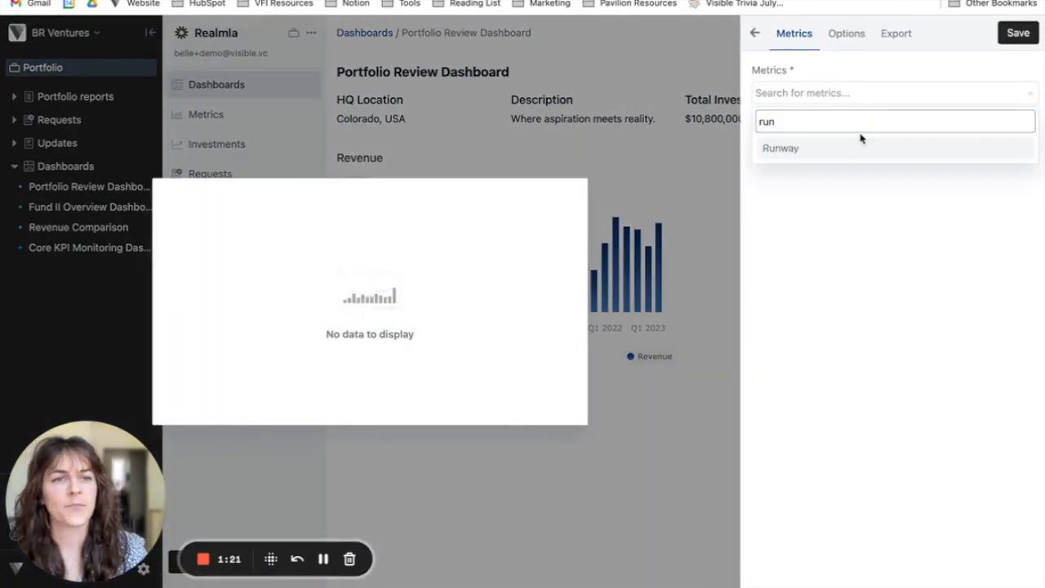
left_click(857, 148)
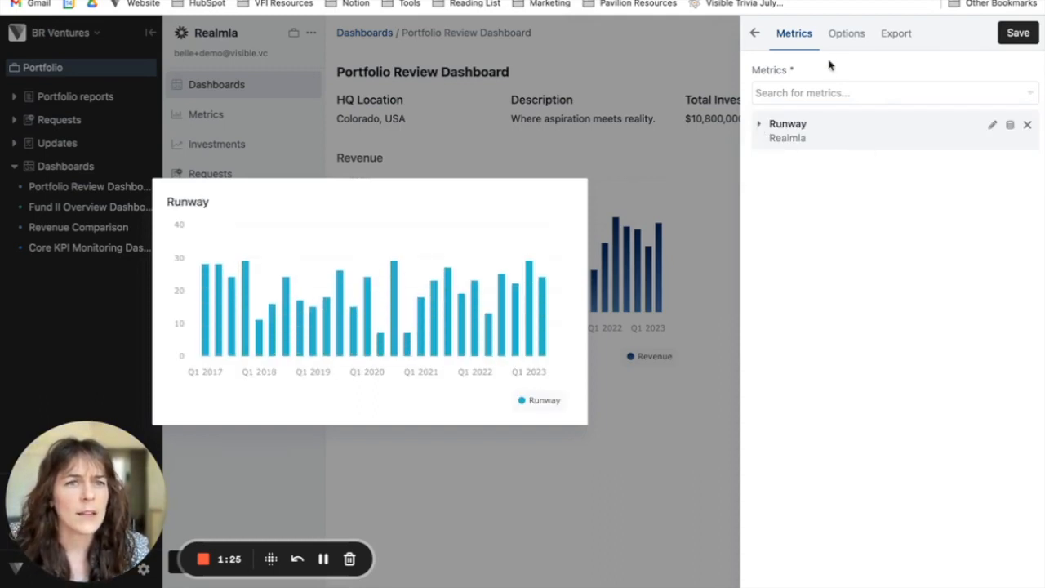
Add a yellow goal of 12 labelled Optimal to the Runway chart and save the chart
left_click(846, 33)
scroll(943, 440, "down", 1)
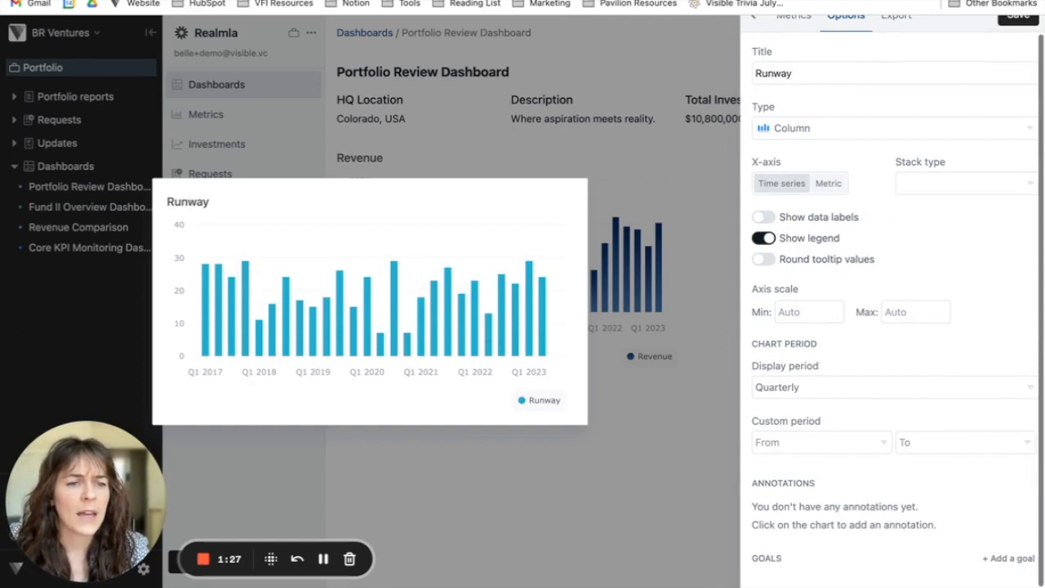
scroll(942, 491, "down", 2)
left_click(808, 550)
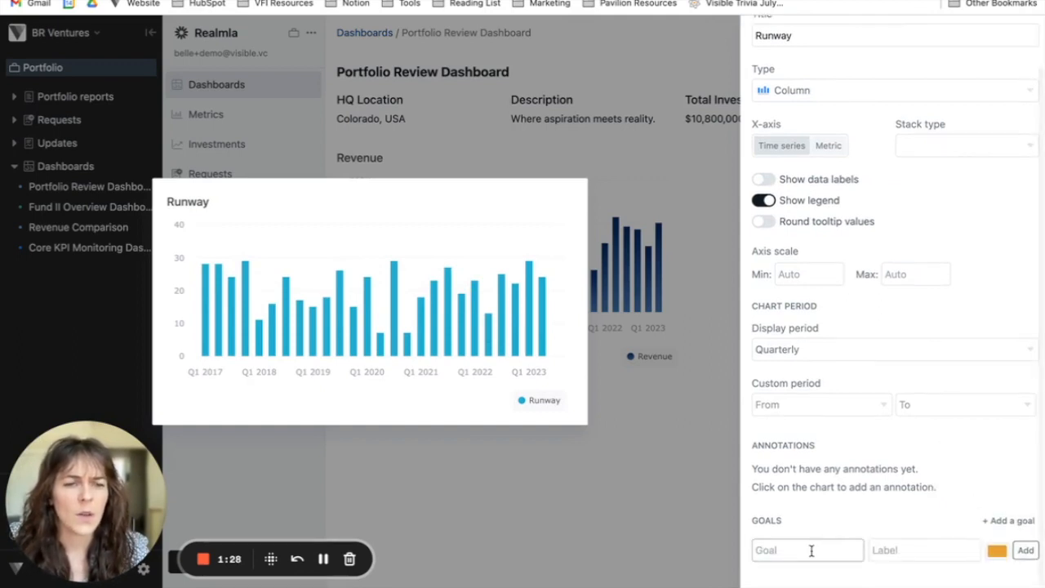
type("12")
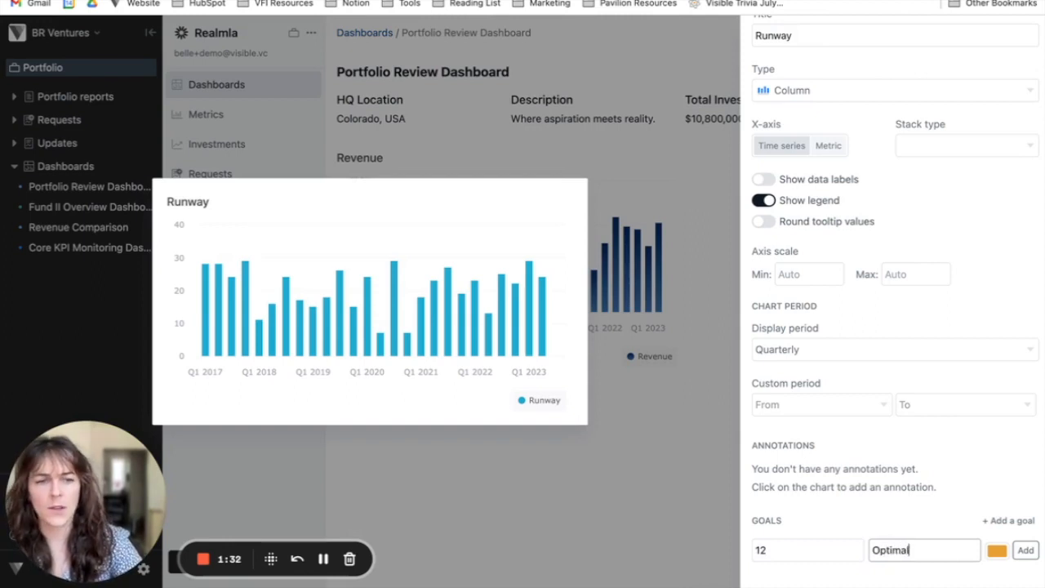
left_click(998, 552)
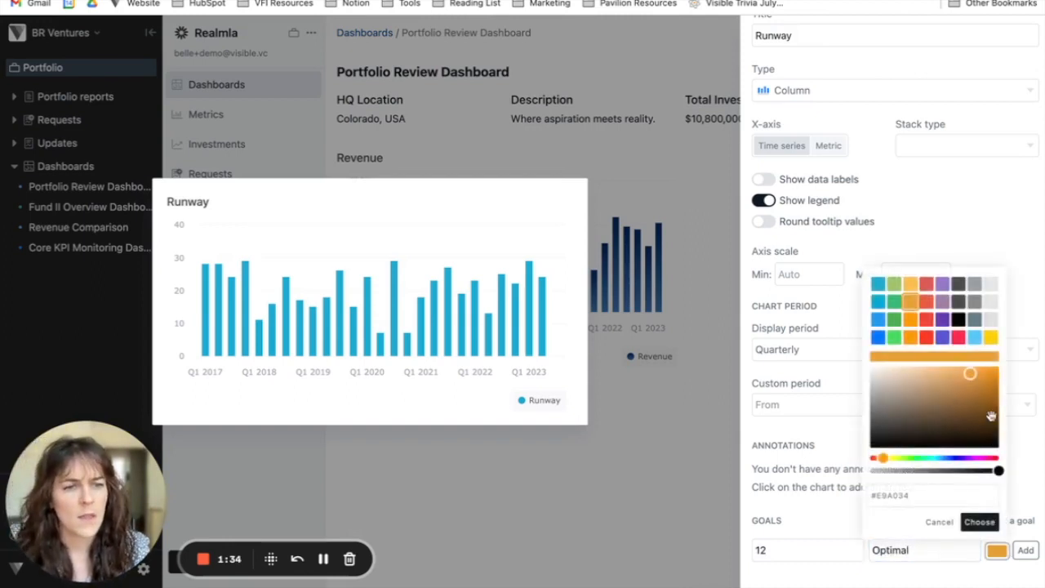
left_click(991, 338)
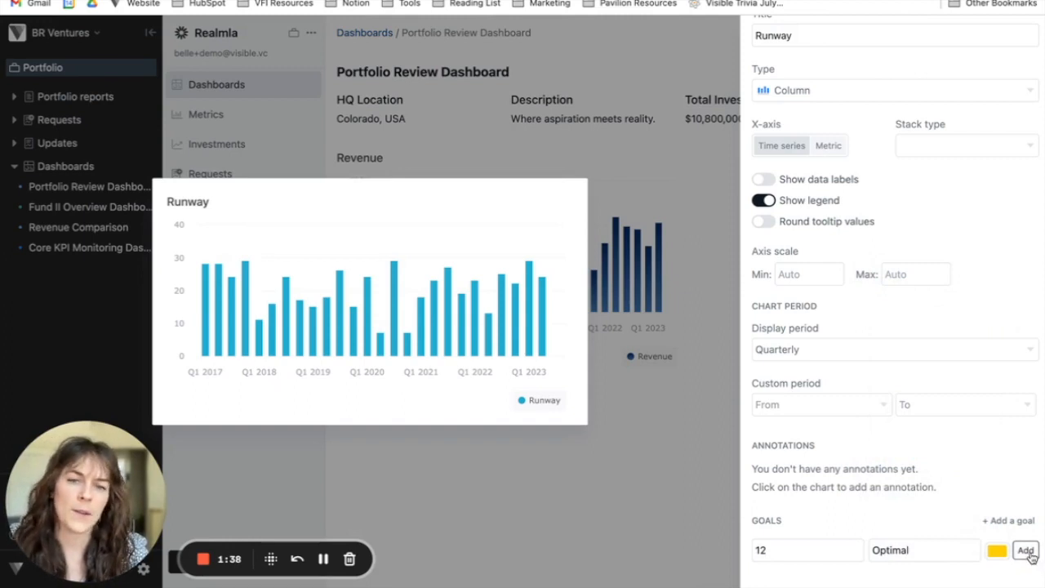
scroll(1032, 553, "up", 10)
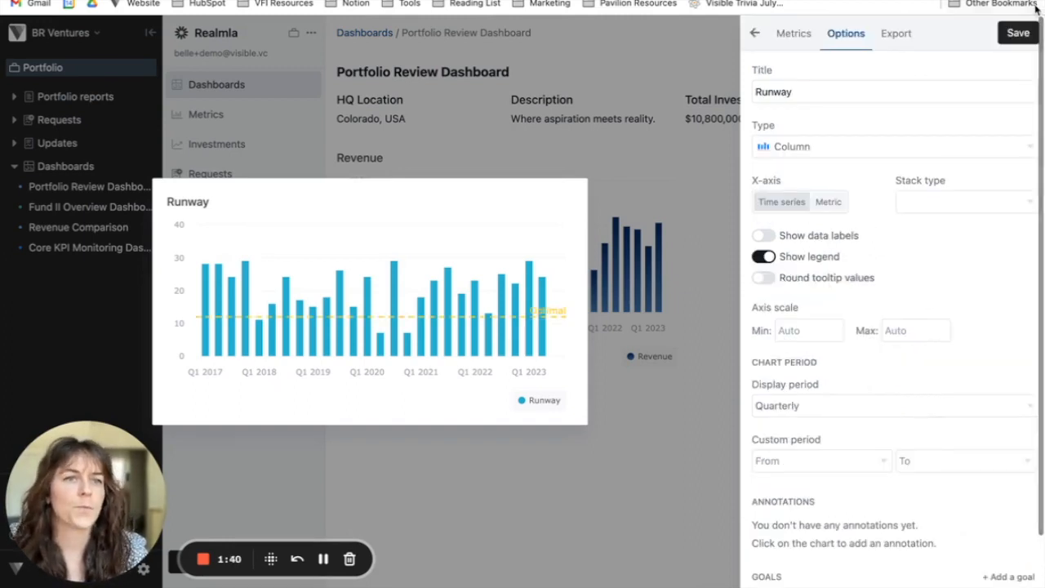
left_click(1015, 30)
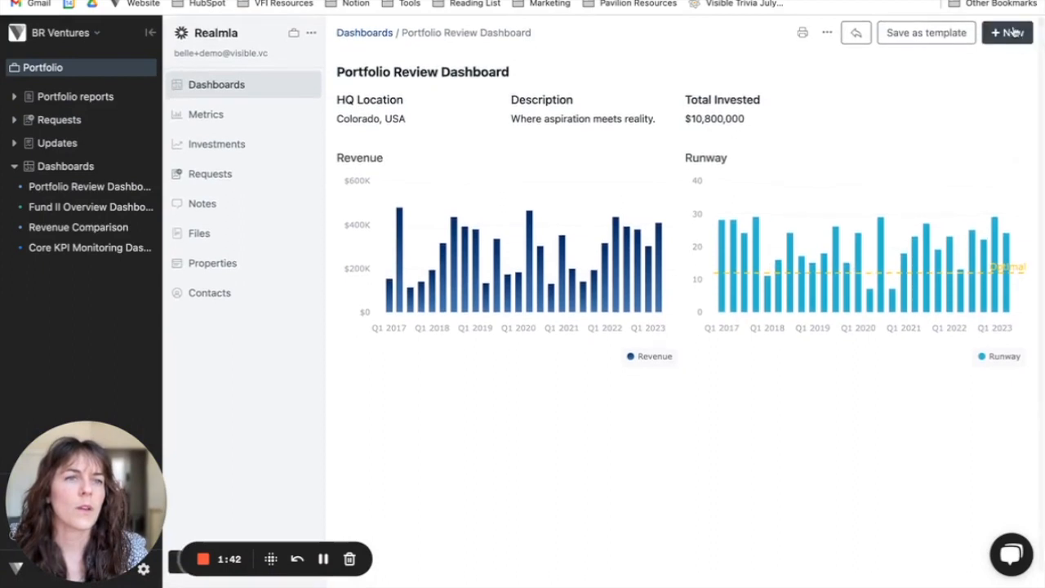
Start a new chart widget on the dashboard using the Headcount metric
left_click(1006, 32)
left_click(967, 65)
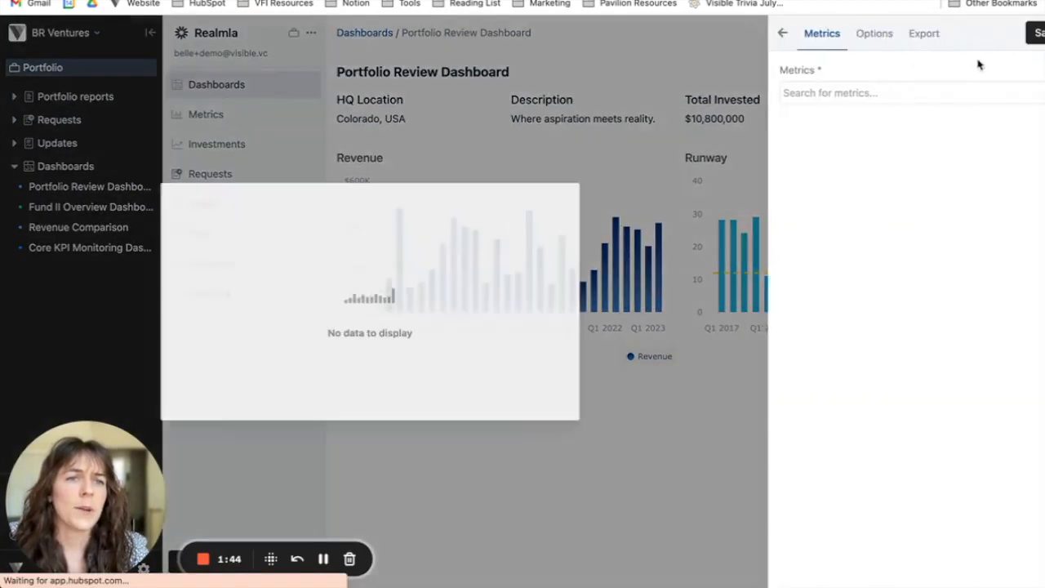
left_click(886, 97)
type("head")
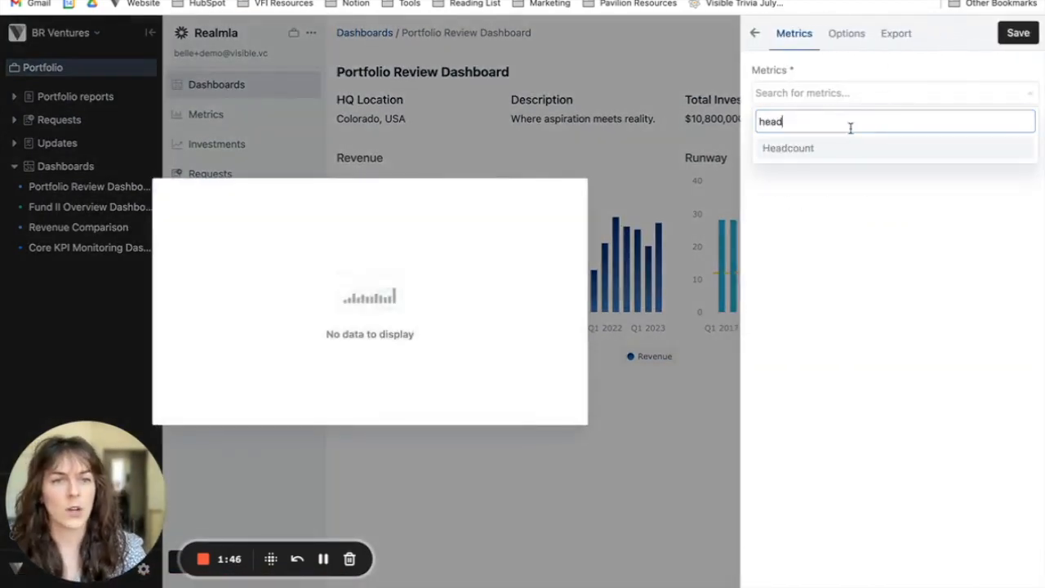
left_click(836, 149)
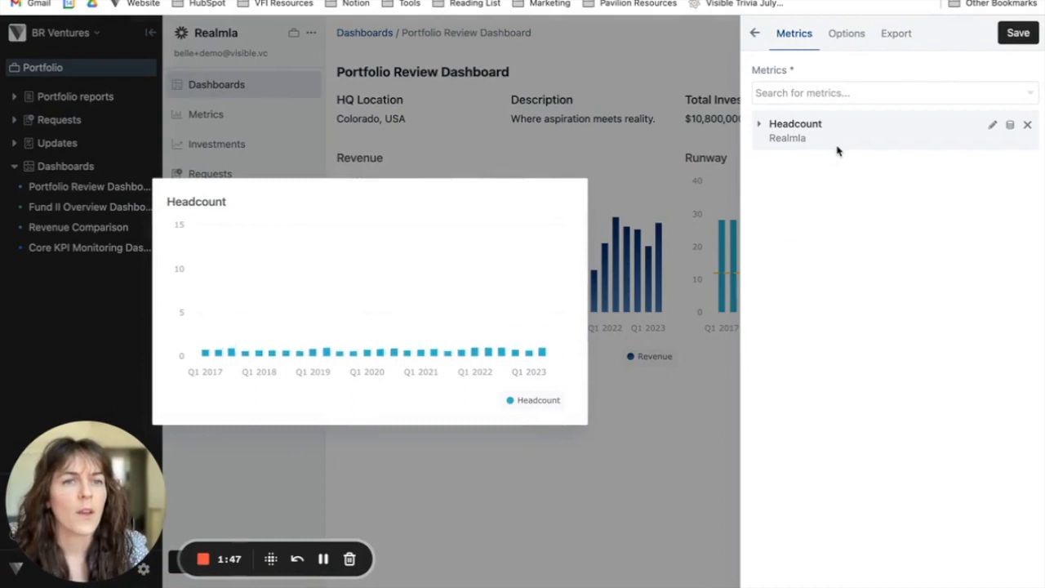
Color the Headcount metric purple and set the chart's display period to Annually
left_click(760, 126)
left_click(775, 169)
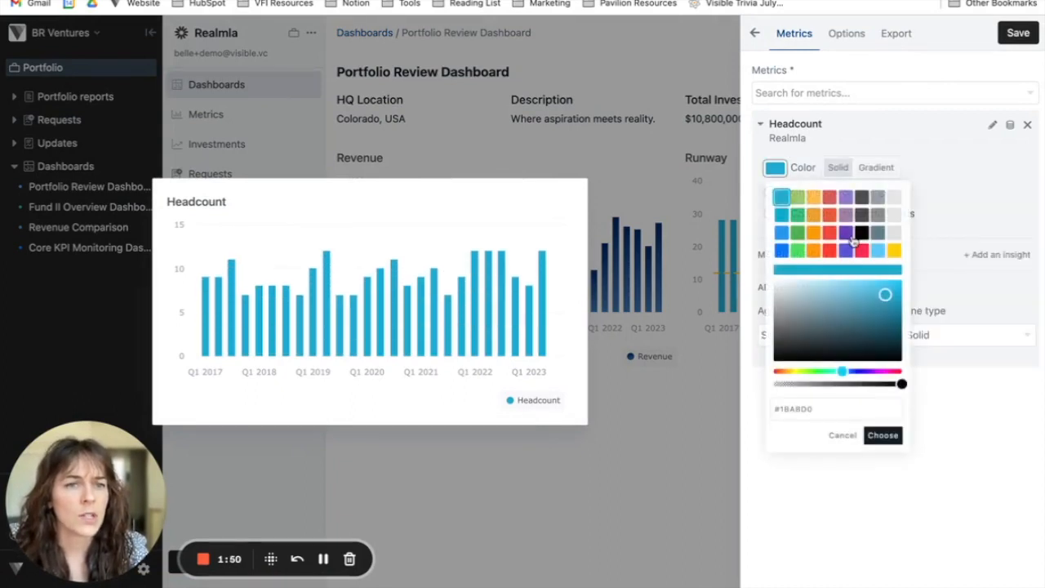
left_click(846, 235)
left_click(845, 34)
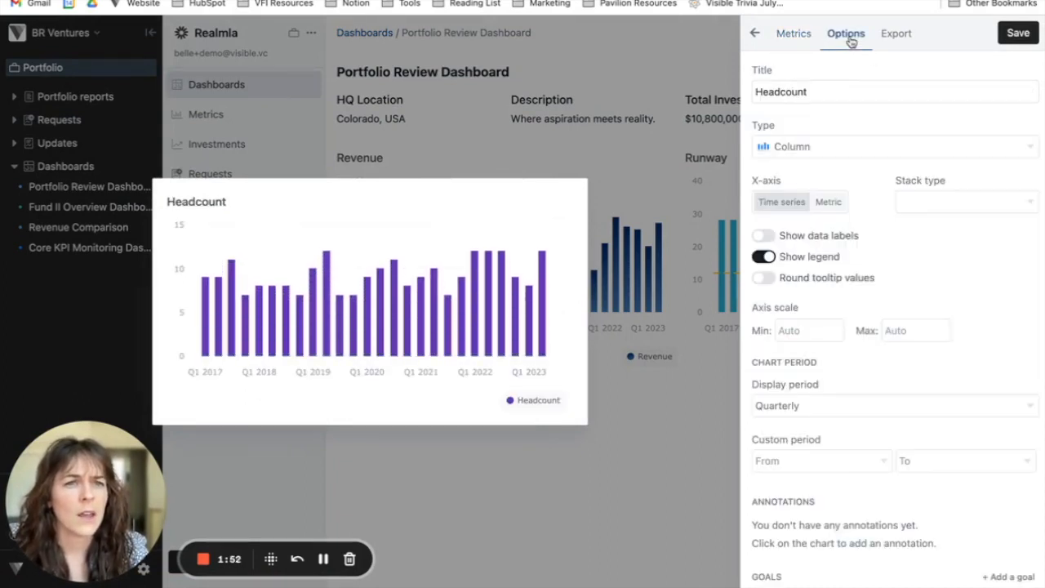
left_click(833, 408)
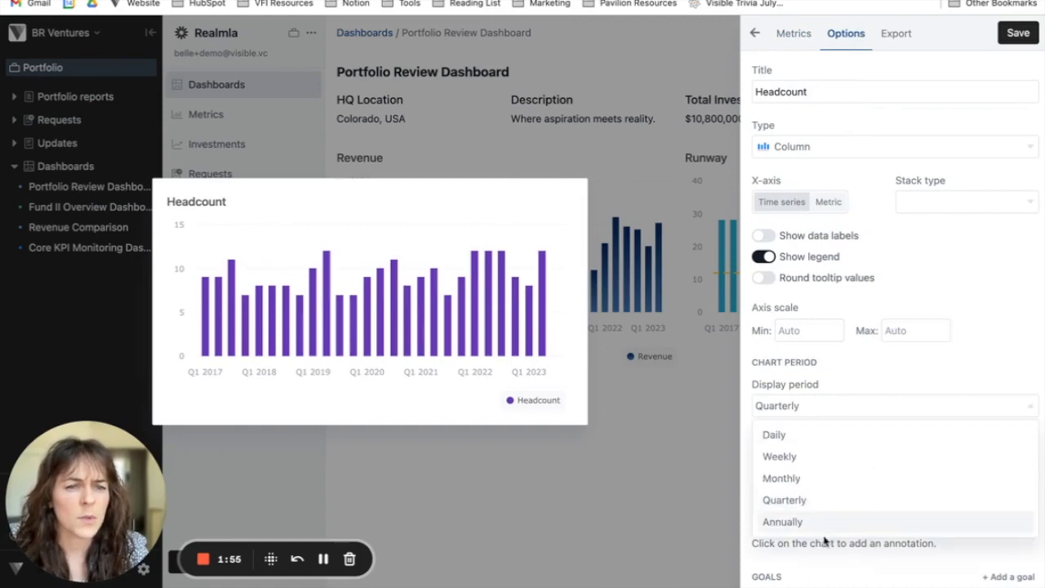
left_click(783, 521)
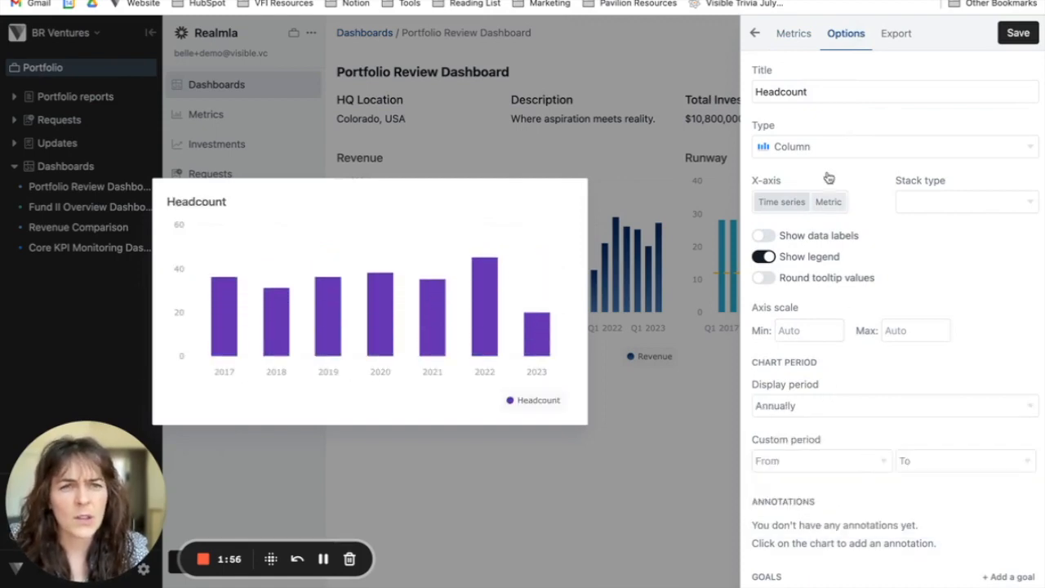
Add a Change % insight to the Headcount metric and color it black #000000
left_click(800, 35)
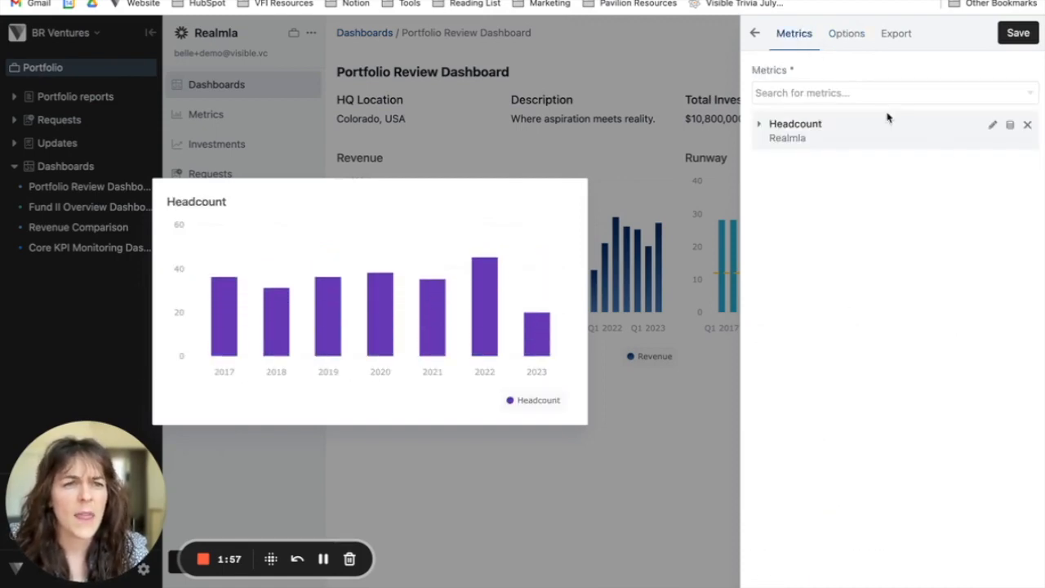
left_click(759, 126)
left_click(1003, 255)
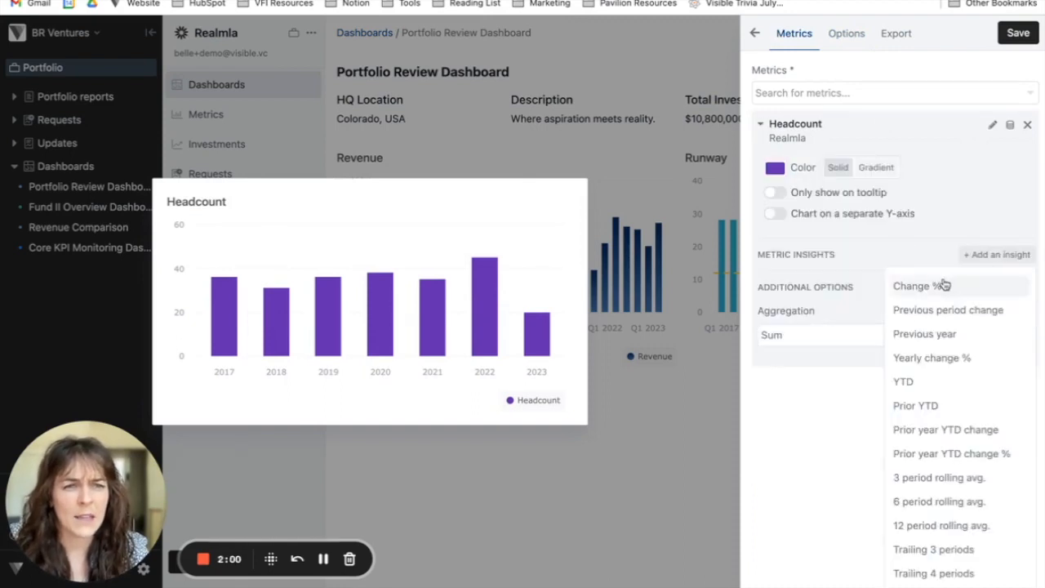
left_click(951, 287)
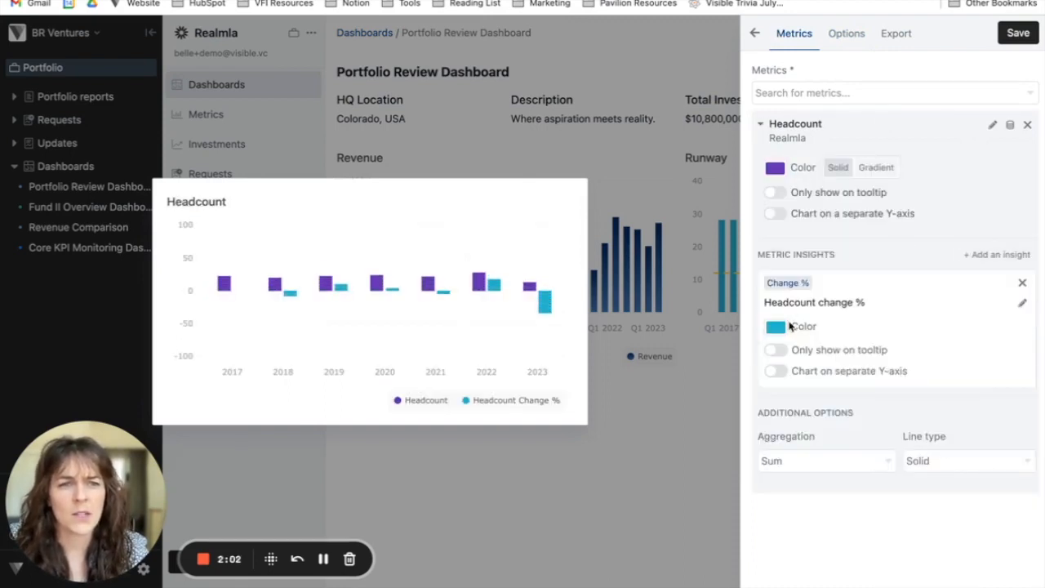
left_click(775, 326)
left_click(862, 95)
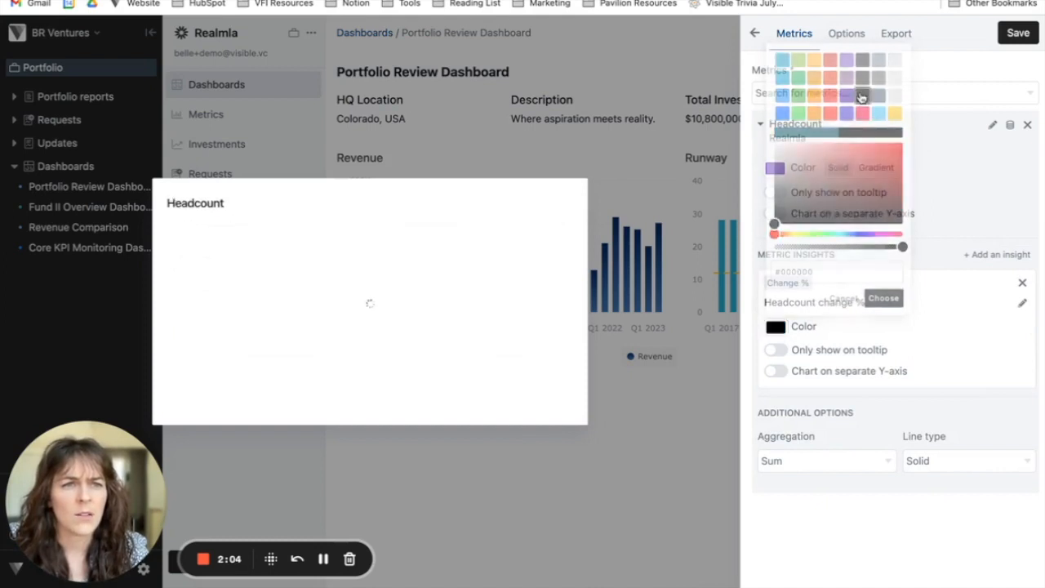
left_click(883, 298)
Chart the Headcount change % insight on a separate Y-axis and save the chart
left_click(840, 372)
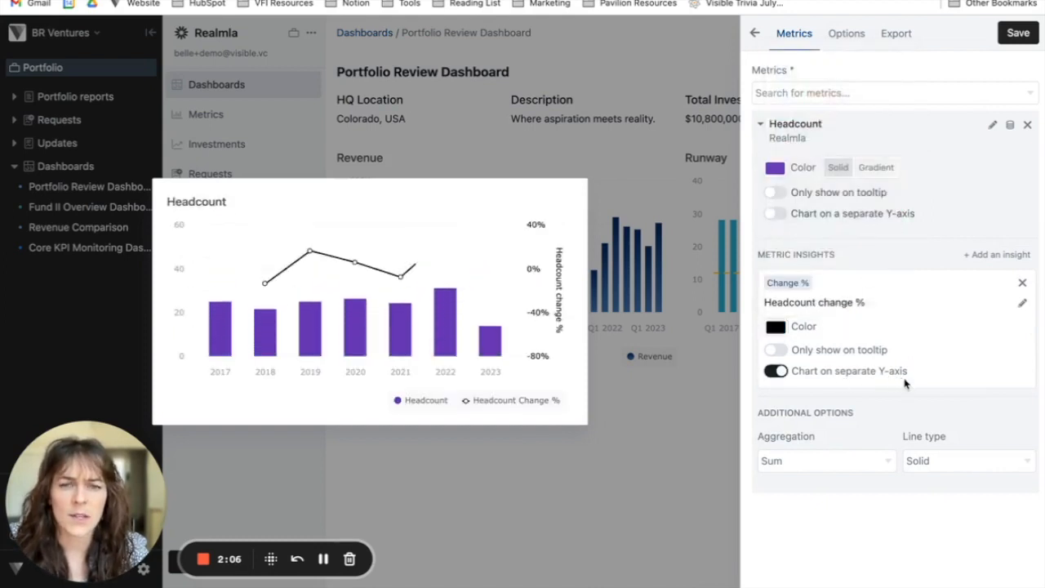
left_click(1018, 33)
scroll(922, 188, "up", 2)
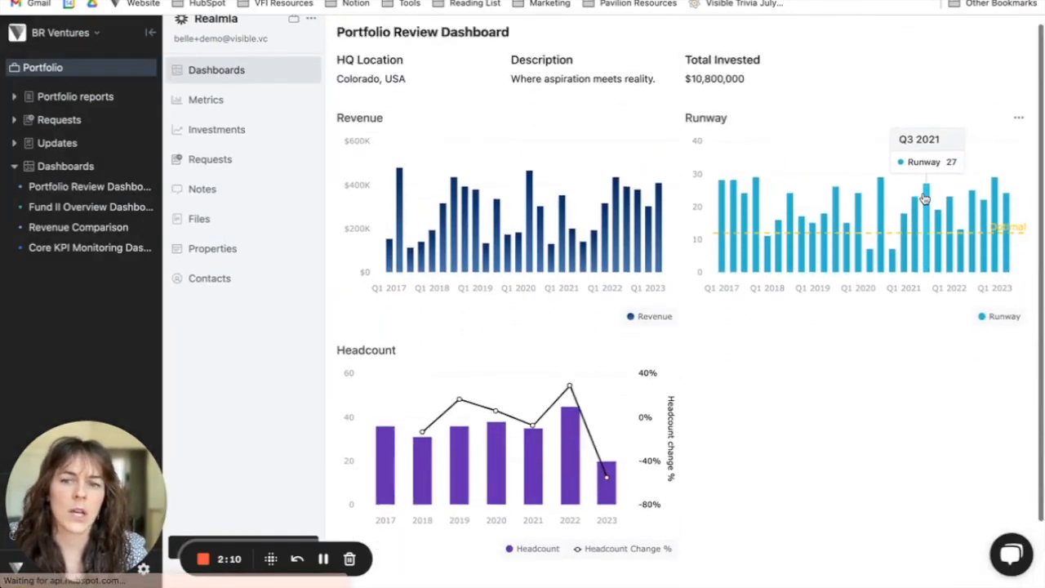
Start another chart widget on the dashboard combining the Cash Balance and Cash Burn metrics
scroll(990, 103, "up", 1)
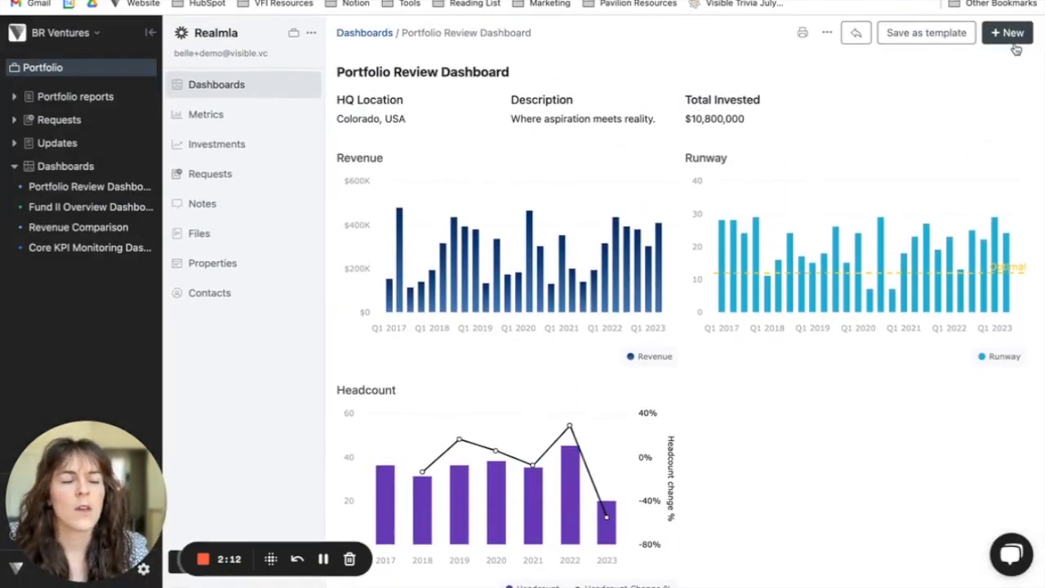
left_click(1009, 33)
left_click(987, 68)
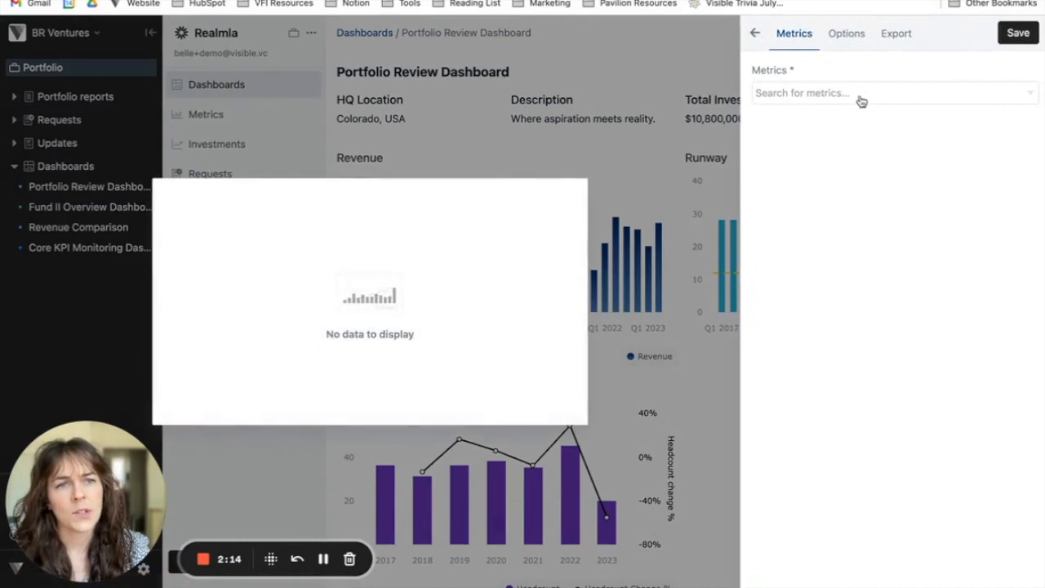
left_click(858, 96)
type("cas")
left_click(831, 149)
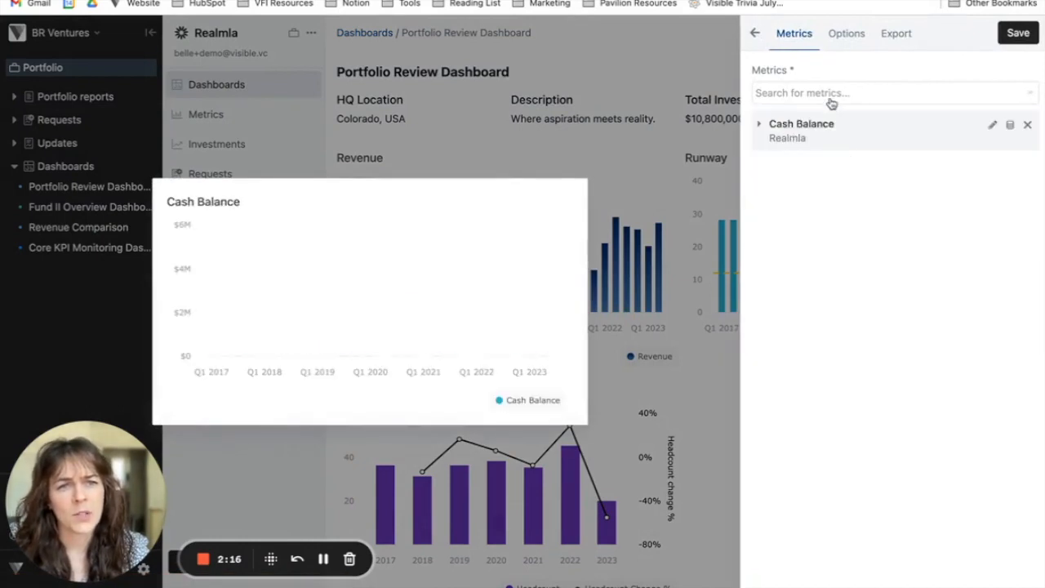
left_click(833, 93)
type("cas")
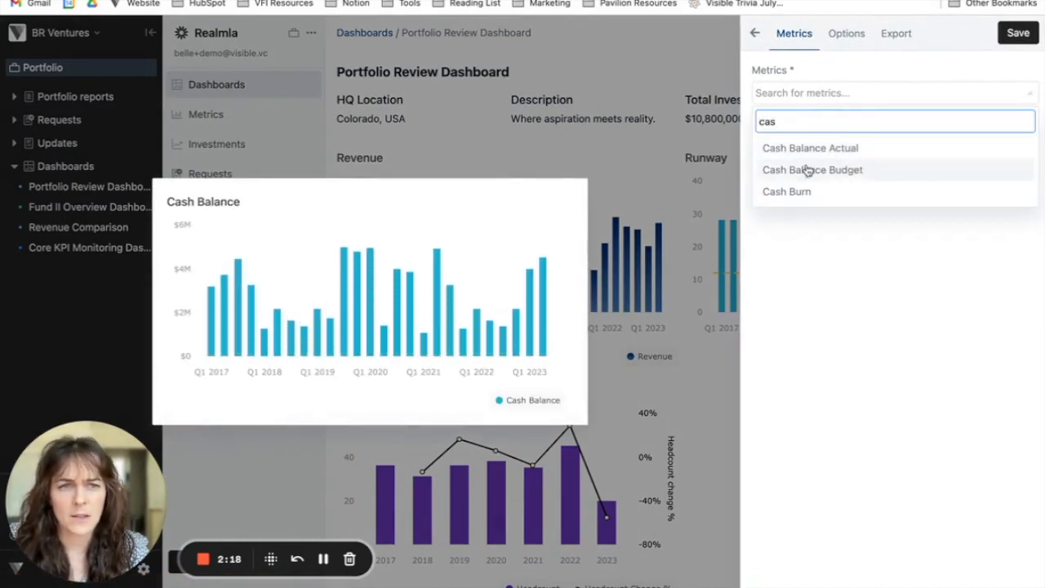
left_click(809, 191)
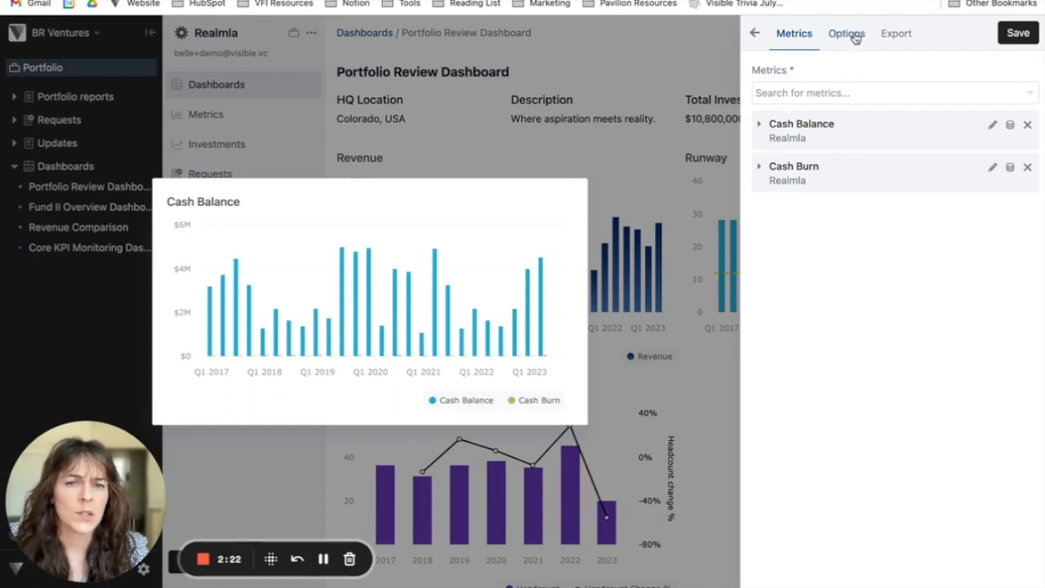
Color the Cash Burn metric black and plot it as the line of a Column + Line chart
left_click(760, 169)
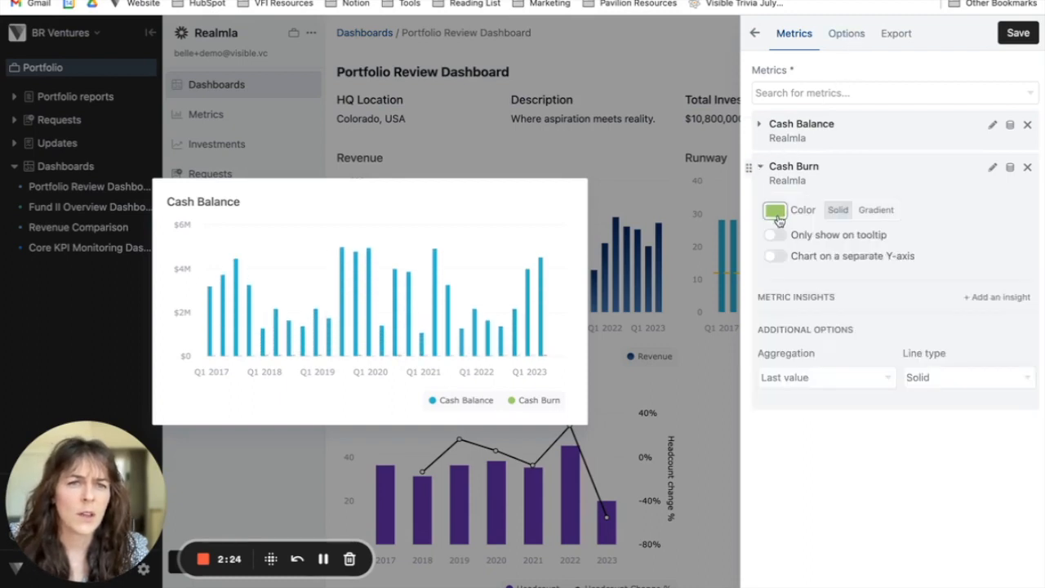
left_click(776, 213)
left_click(863, 277)
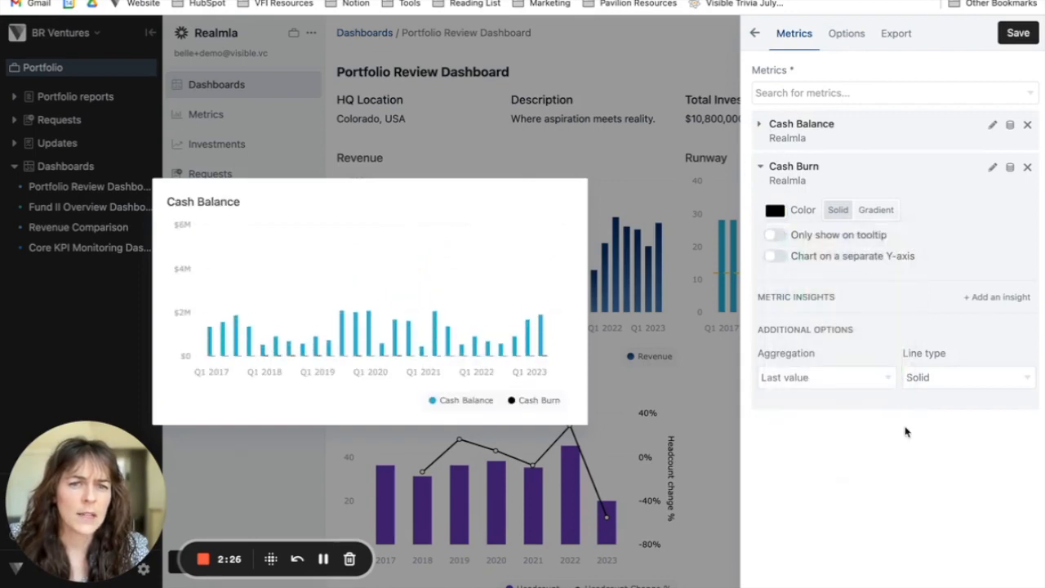
left_click(849, 35)
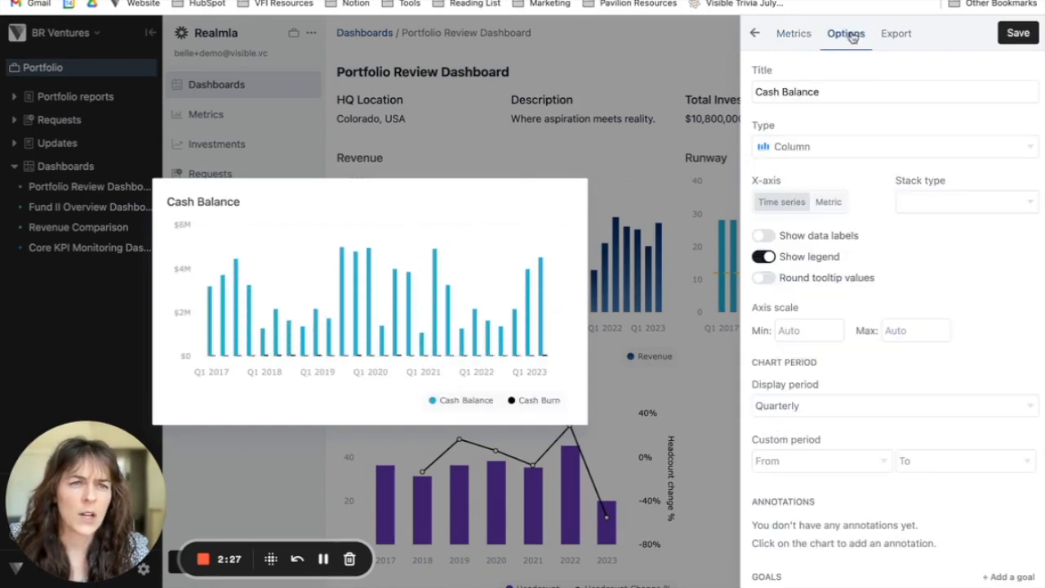
left_click(833, 150)
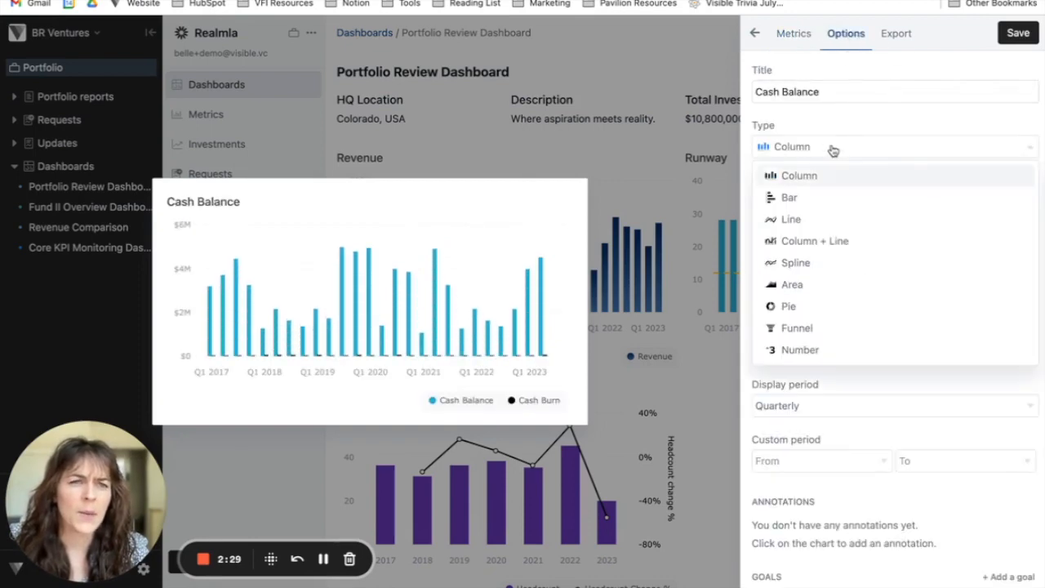
left_click(860, 241)
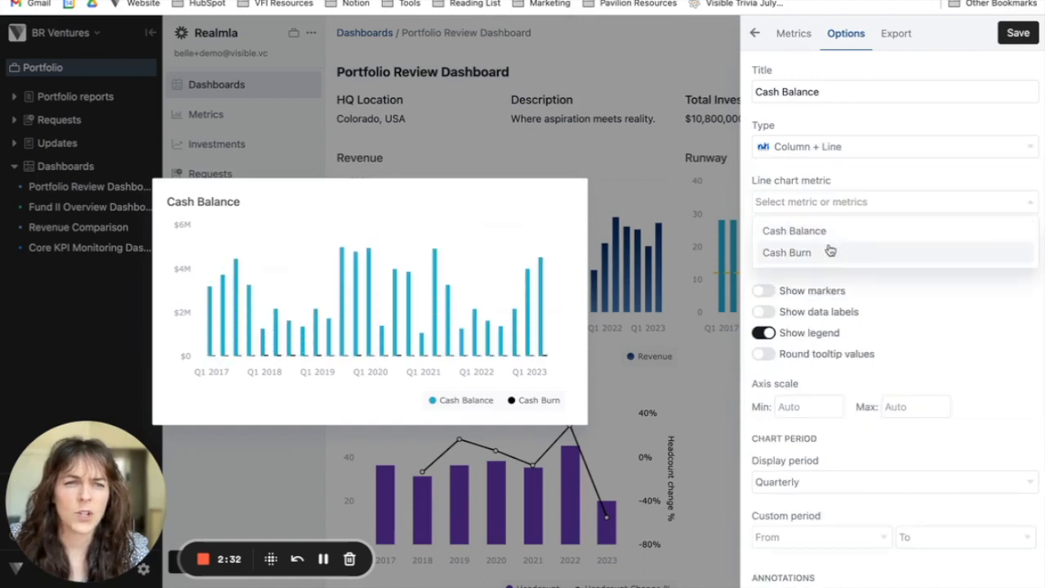
left_click(831, 253)
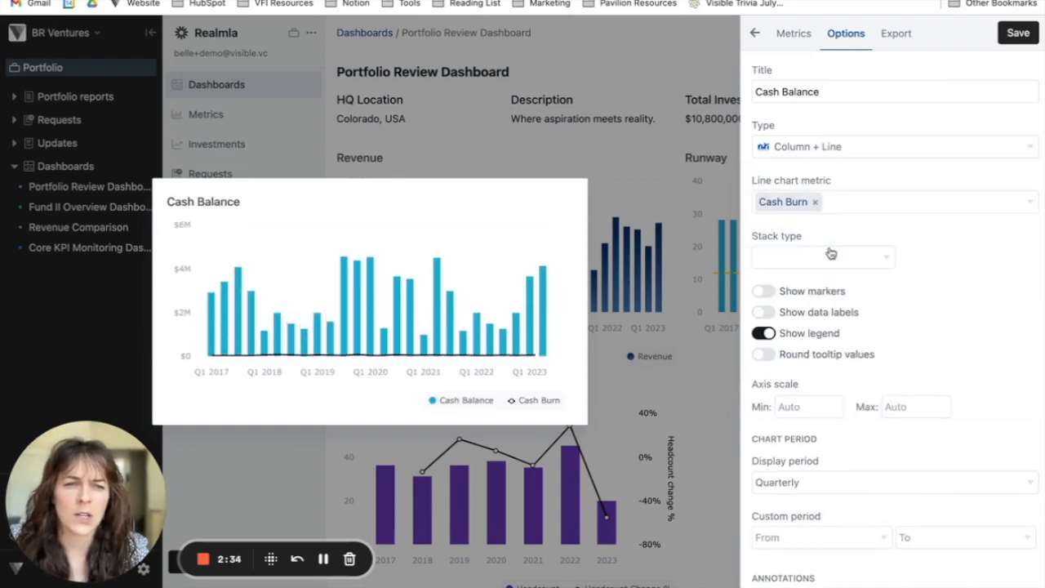
Title the chart "Cash Balance vs Cash Burn" and save it
left_click(833, 82)
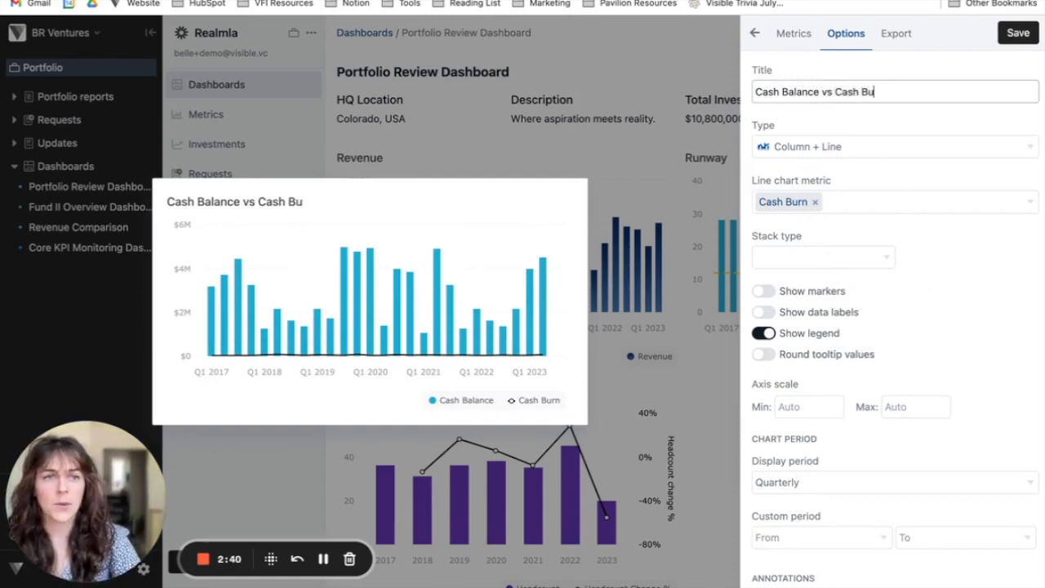
type("vs Cash Burn")
left_click(1017, 32)
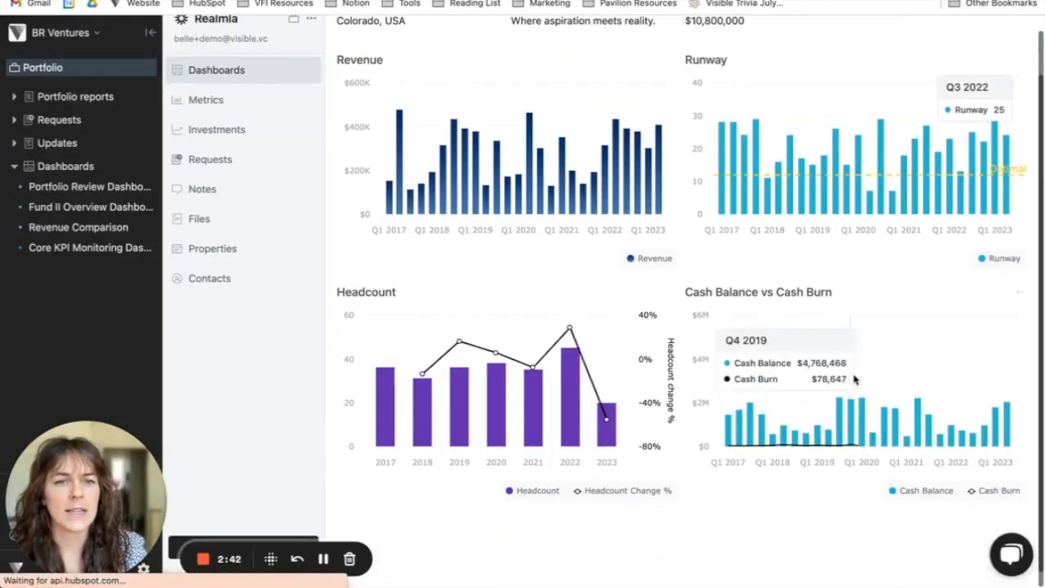
Edit the dashboard layout to stack the Runway chart below Revenue and widen both charts to six grid columns
scroll(854, 380, "up", 3)
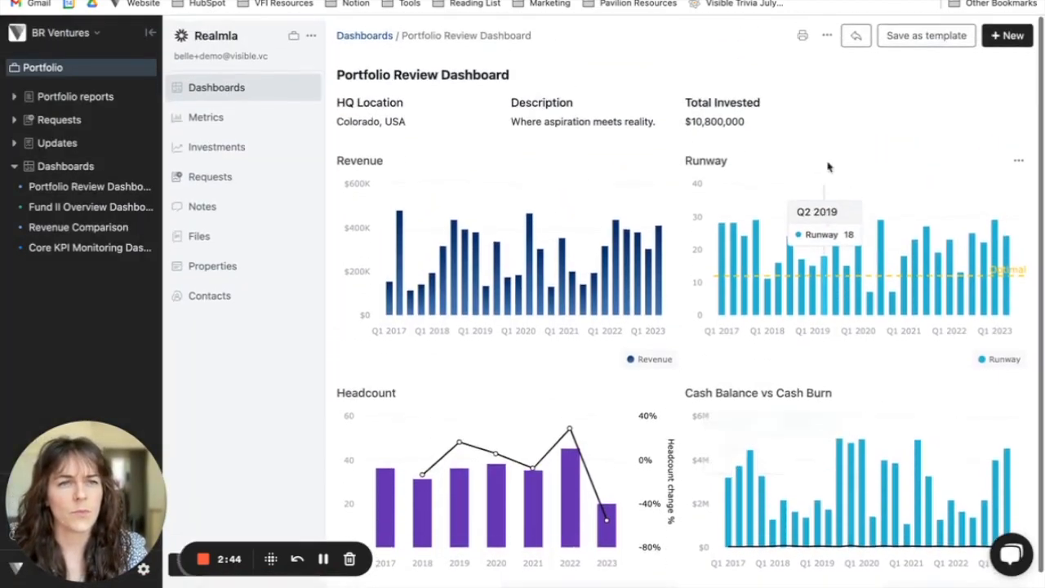
left_click(827, 33)
left_click(812, 108)
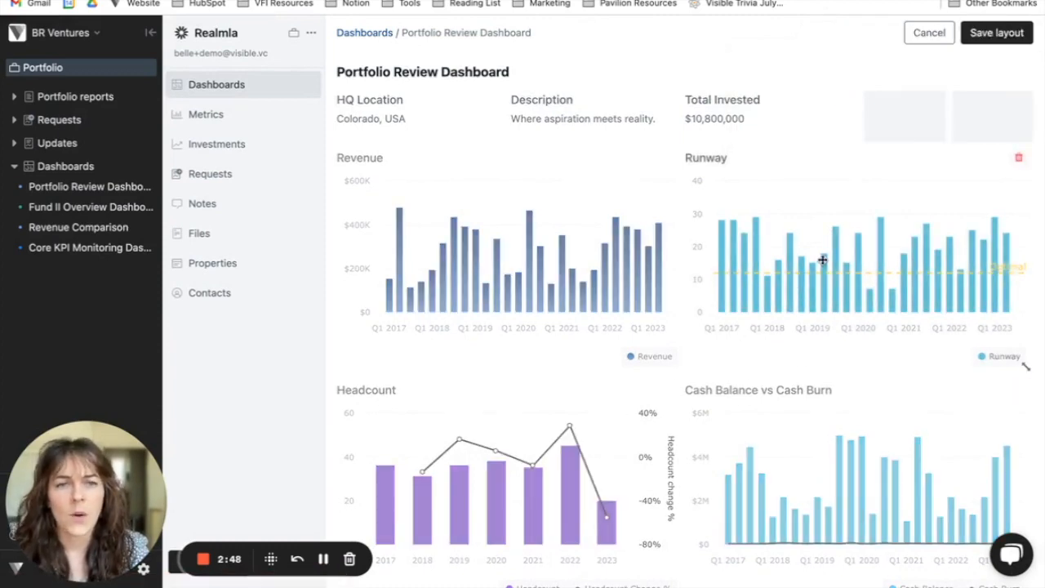
left_click_drag(838, 255, 486, 452)
left_click_drag(678, 364, 861, 354)
scroll(861, 362, "down", 3)
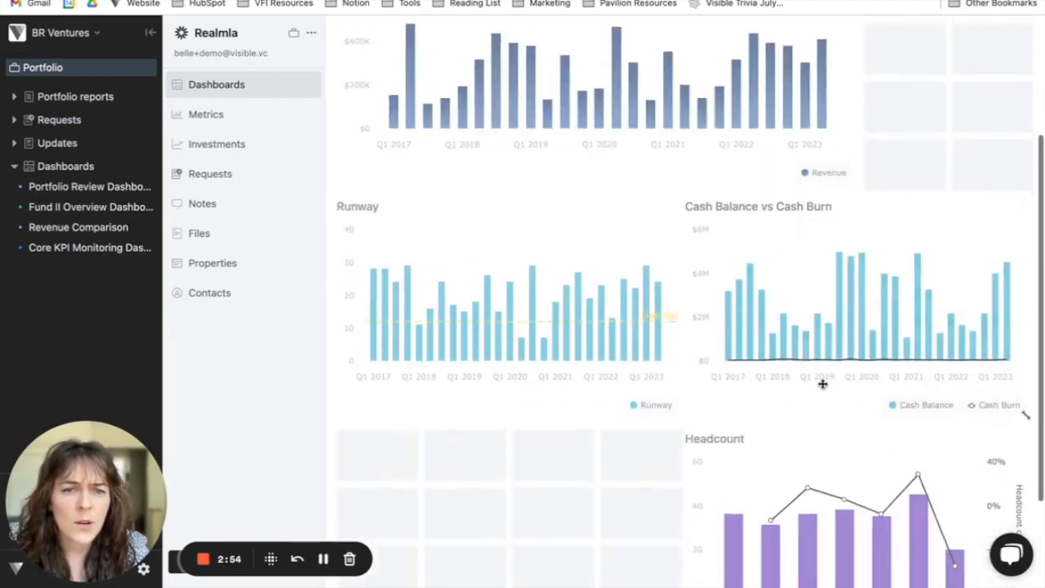
left_click_drag(677, 416, 849, 414)
Move the Headcount chart directly below Runway and resize it to six grid columns wide and three rows high
scroll(849, 414, "down", 3)
left_click_drag(833, 490, 481, 412)
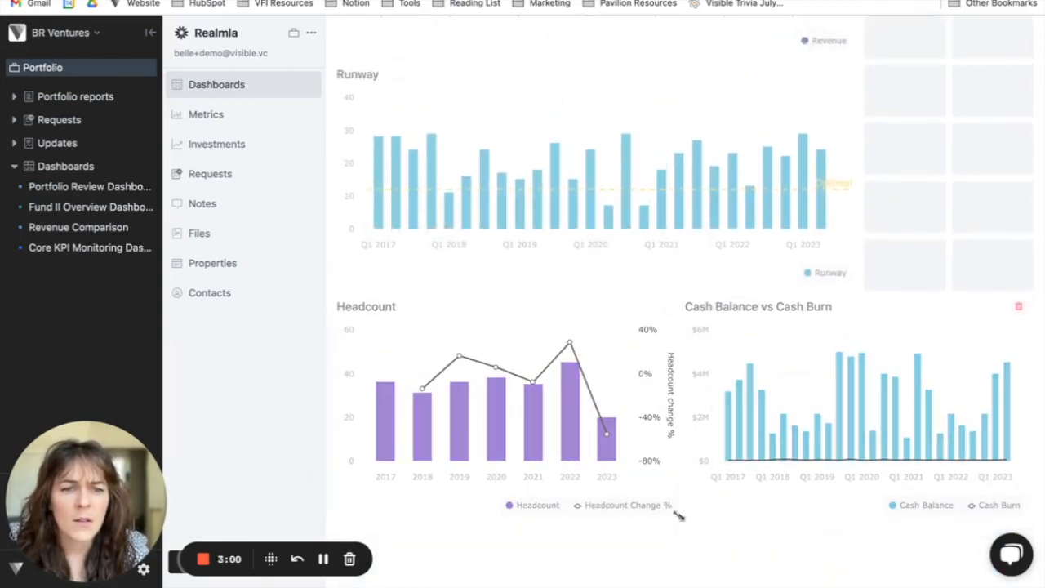
left_click_drag(678, 516, 852, 461)
Move the Cash Balance vs Cash Burn chart below Headcount and resize it to six grid columns by three rows
scroll(874, 511, "down", 2)
left_click_drag(898, 422, 546, 429)
mouse_move(677, 514)
left_mouse_down()
mouse_move(793, 473)
mouse_move(849, 528)
mouse_move(849, 567)
left_mouse_up()
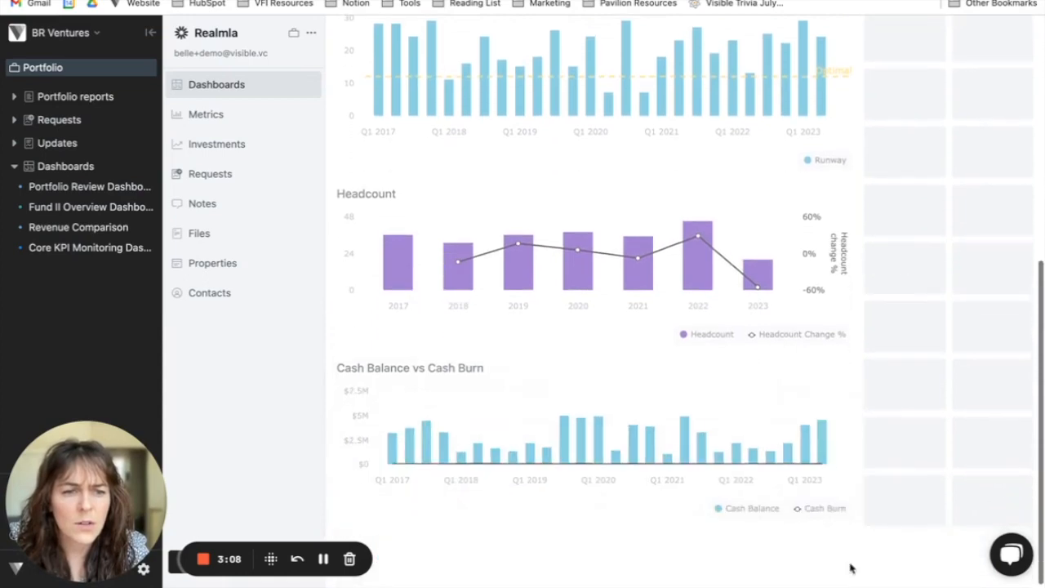
Shorten the Runway and Revenue charts to three grid rows each and save the dashboard layout
scroll(825, 449, "up", 3)
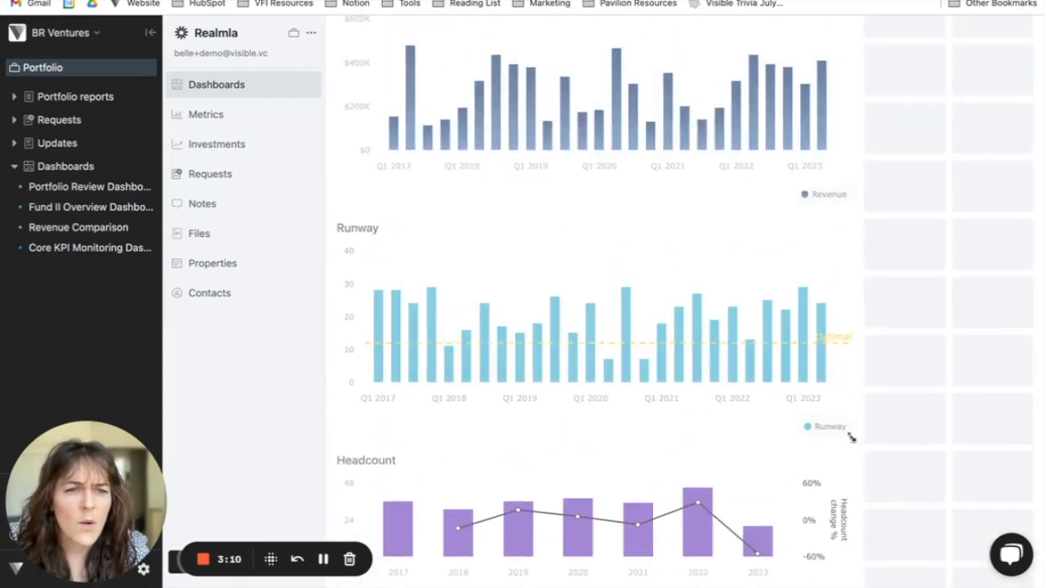
scroll(850, 376, "up", 2)
left_click_drag(852, 368, 853, 312)
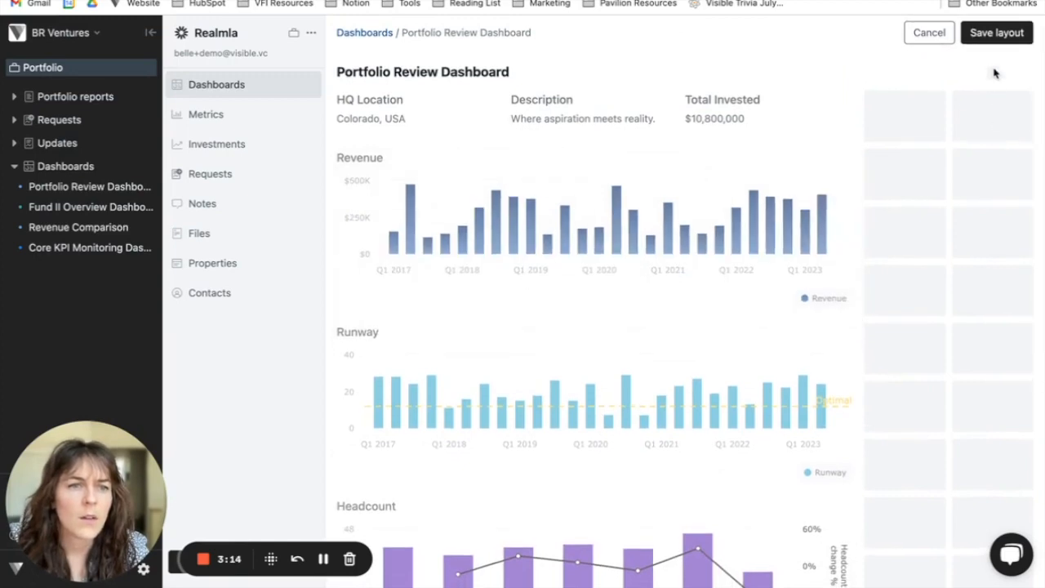
left_click(1016, 33)
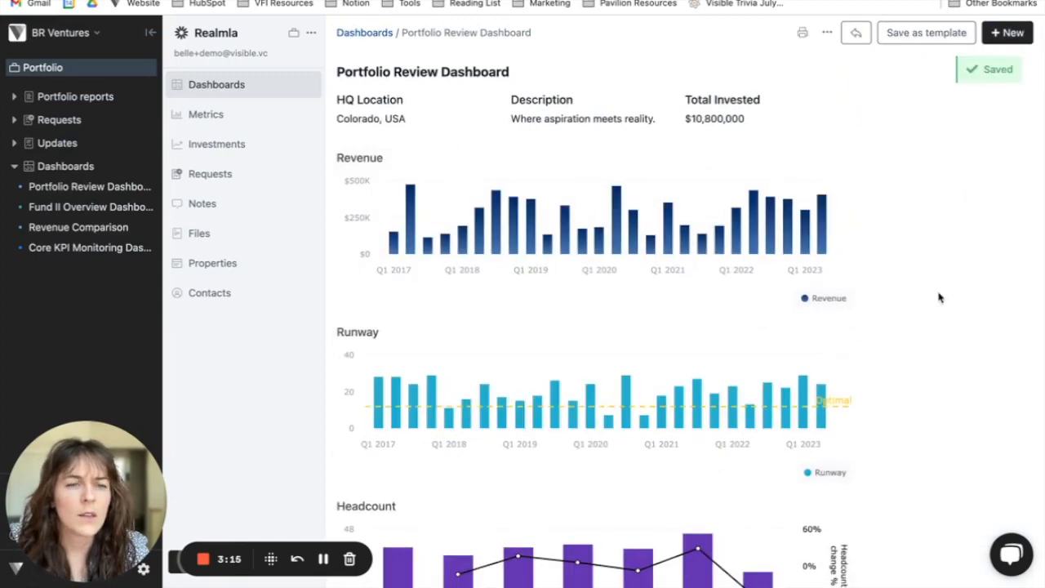
Add a new chart widget for the Revenue metric, displayed as the Number type, and save it to the dashboard
left_click(1007, 34)
left_click(953, 70)
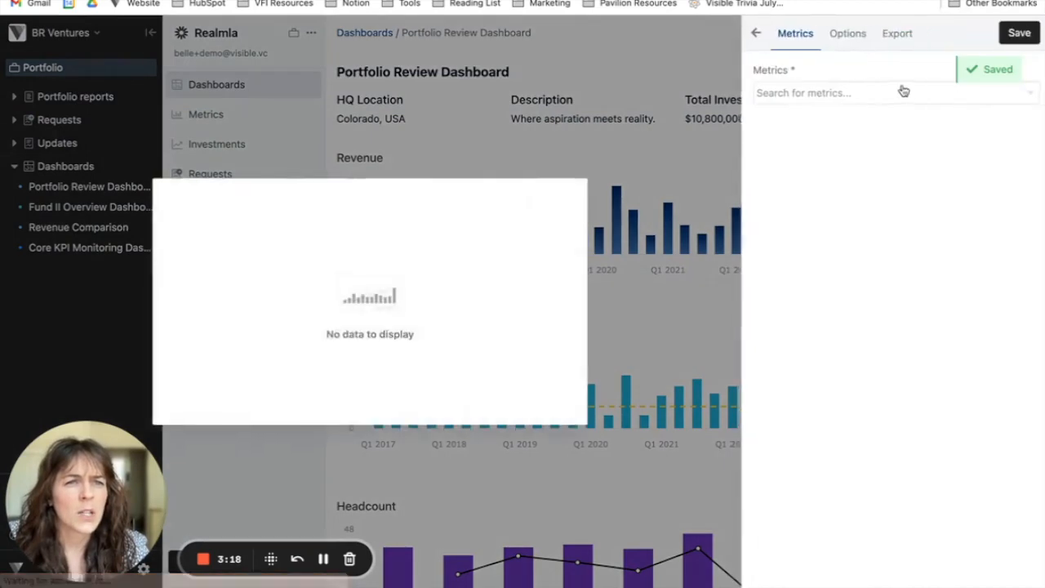
left_click(826, 93)
type("reve")
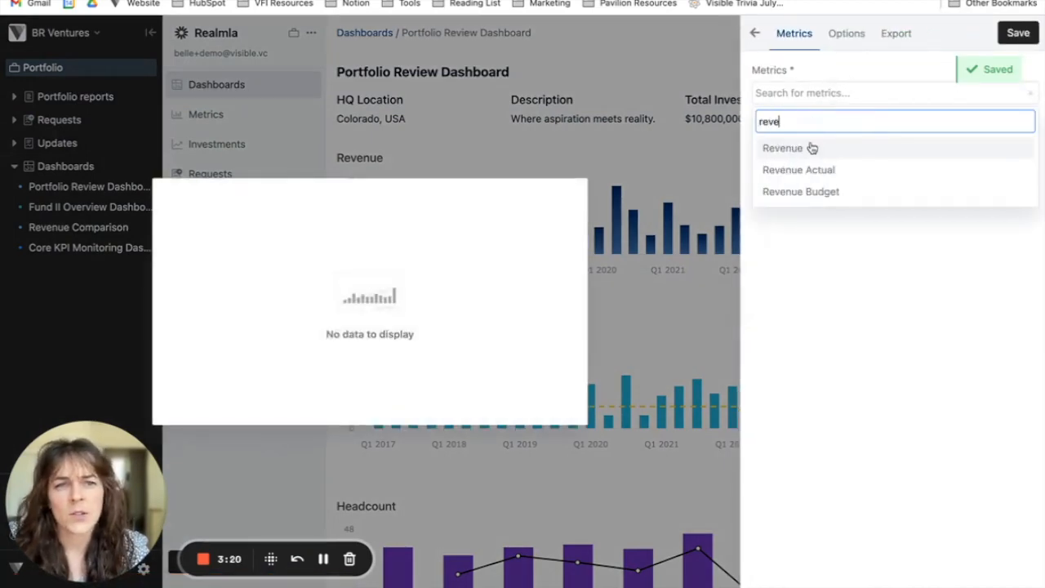
left_click(811, 148)
left_click(846, 34)
left_click(824, 146)
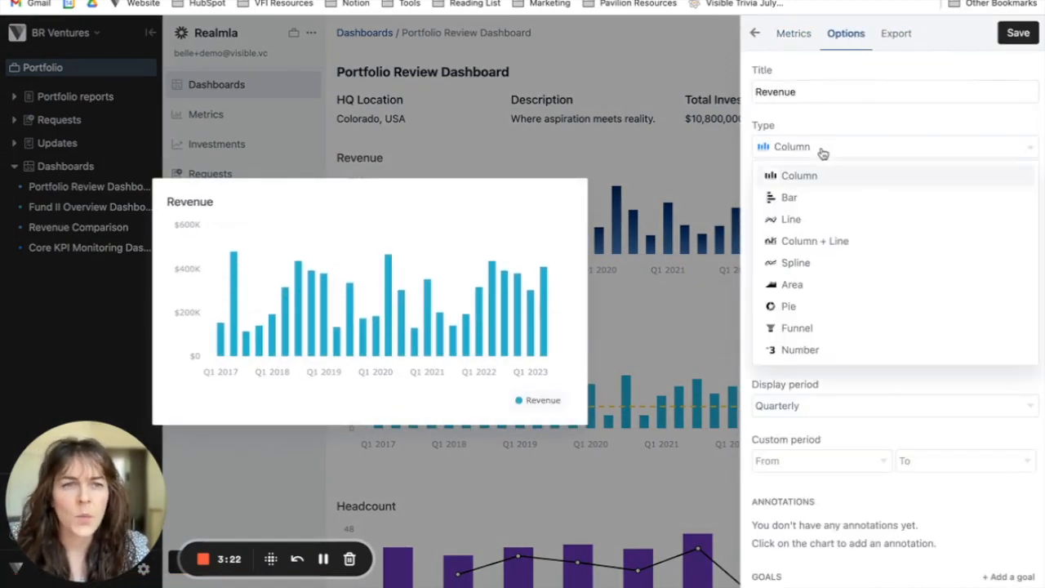
left_click(821, 353)
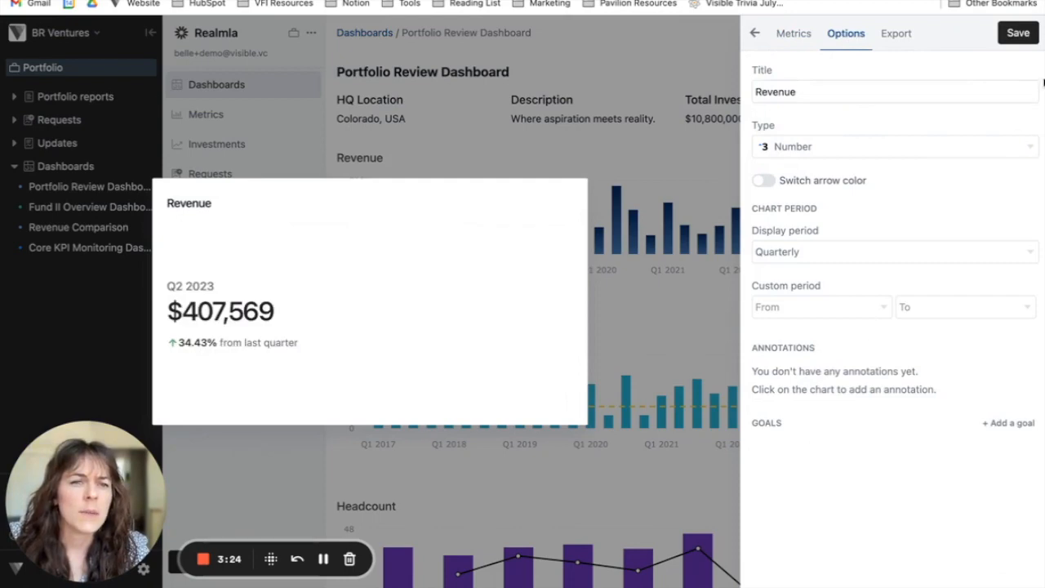
scroll(933, 231, "down", 6)
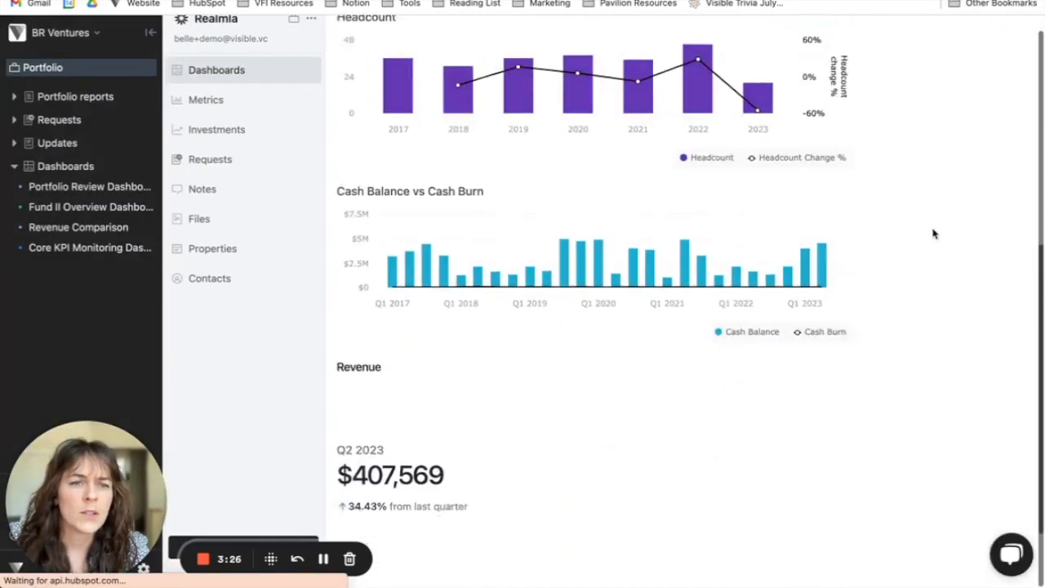
Add a chart widget for the Runway metric with the Number type and save it
scroll(933, 231, "up", 6)
left_click(1003, 33)
left_click(964, 67)
left_click(871, 94)
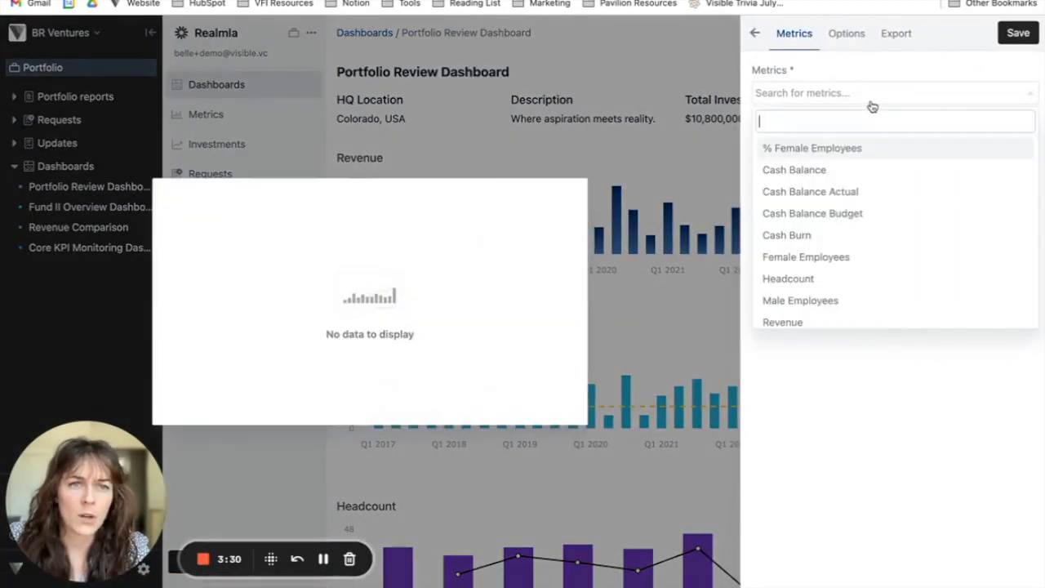
type("run")
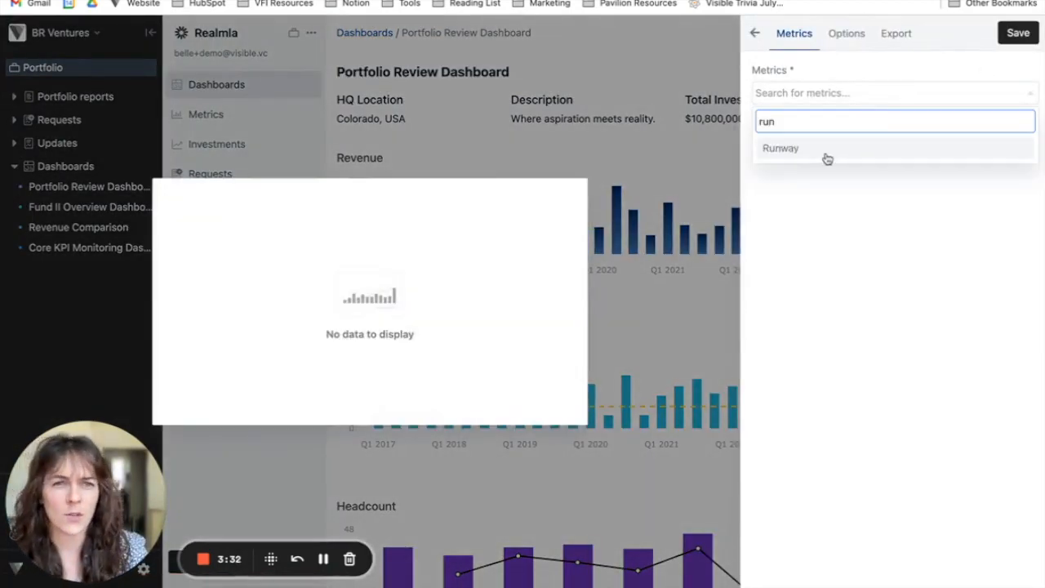
left_click(825, 151)
left_click(845, 34)
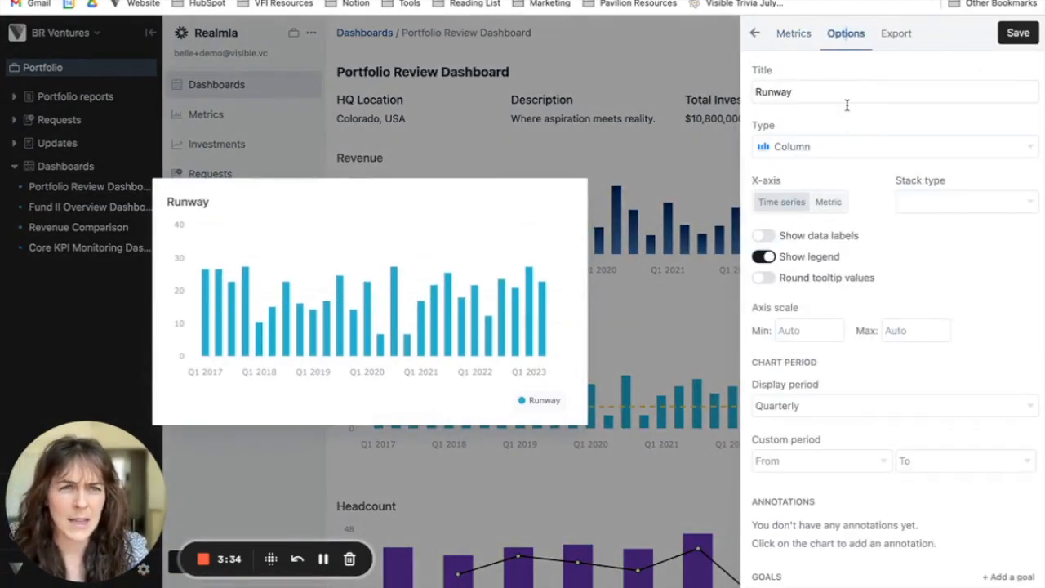
left_click(839, 155)
left_click(830, 349)
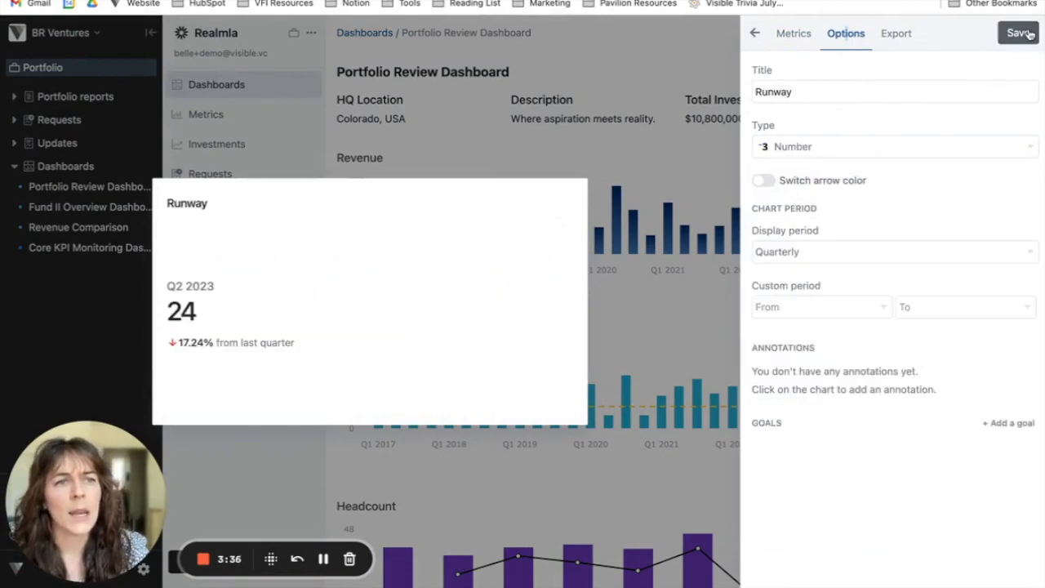
left_click(1018, 32)
Add a Headcount metric widget to the dashboard as a Number chart and save it
left_click(1011, 19)
left_click(990, 52)
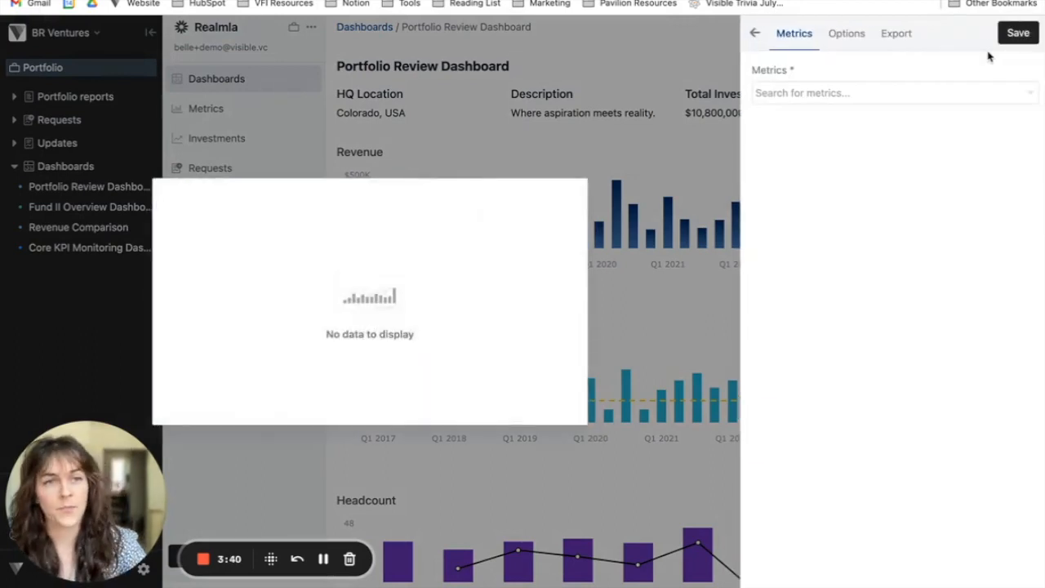
left_click(925, 90)
type("head")
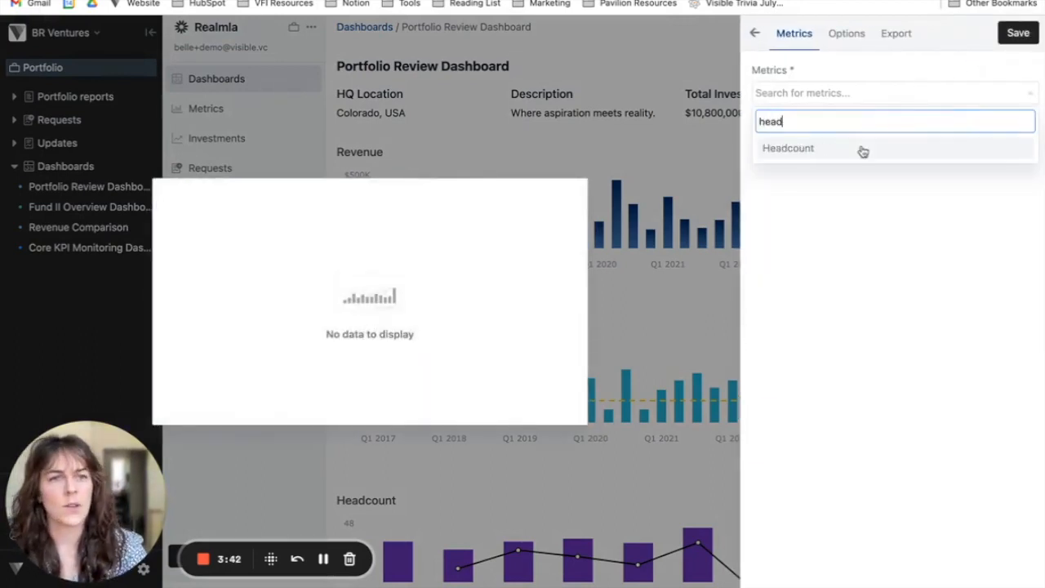
left_click(854, 151)
left_click(845, 32)
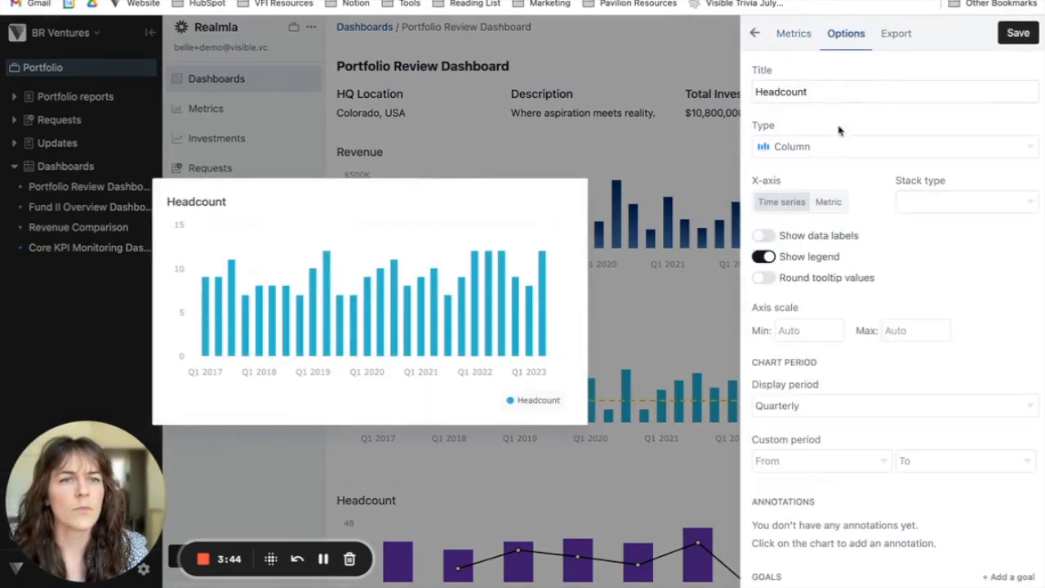
left_click(834, 147)
left_click(817, 349)
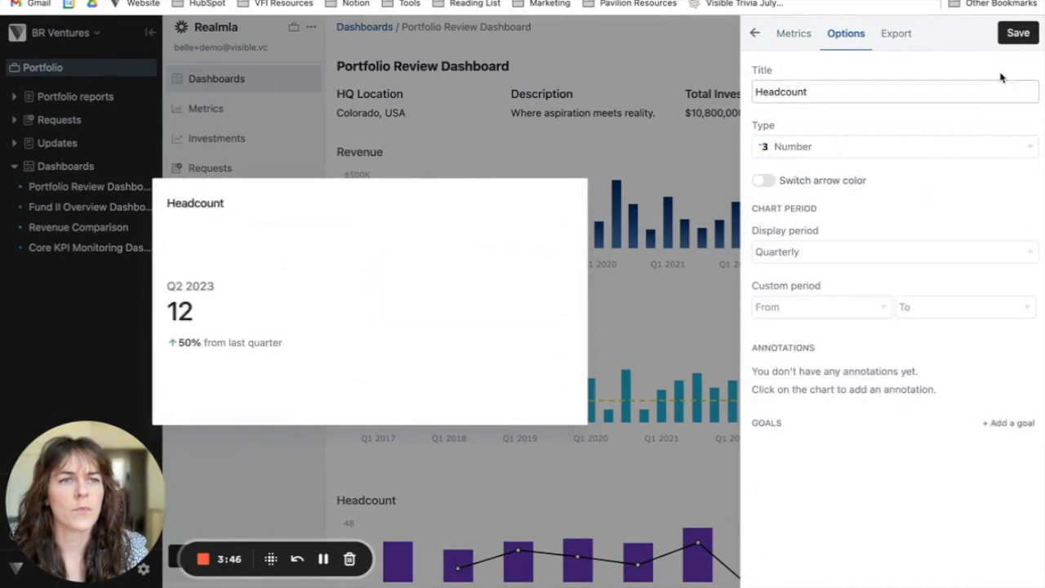
left_click(1023, 39)
scroll(923, 203, "down", 10)
Create a Number widget for the Cash Balance metric and save it to the dashboard
scroll(925, 210, "up", 10)
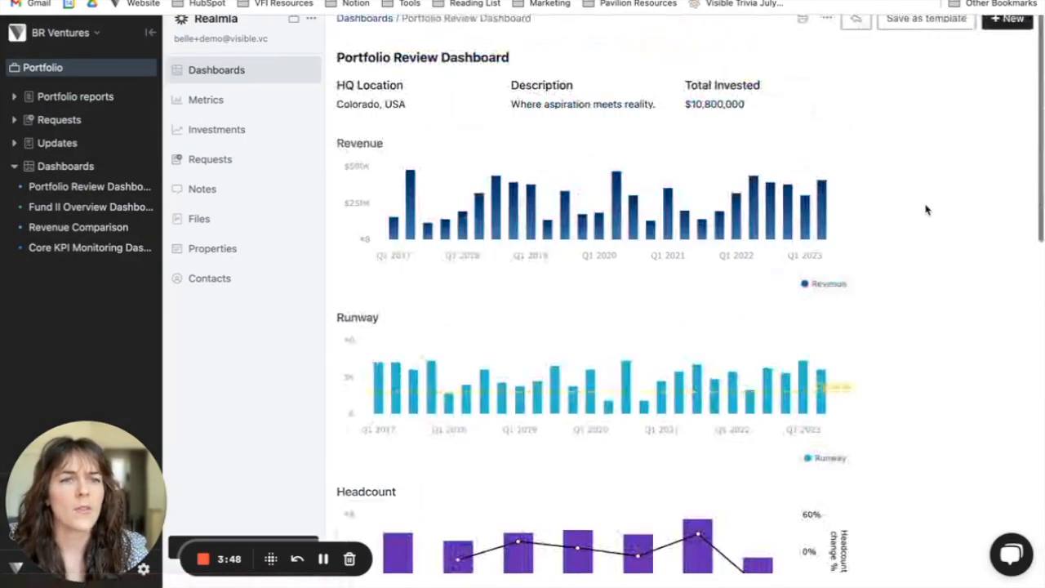
left_click(1017, 10)
left_click(982, 135)
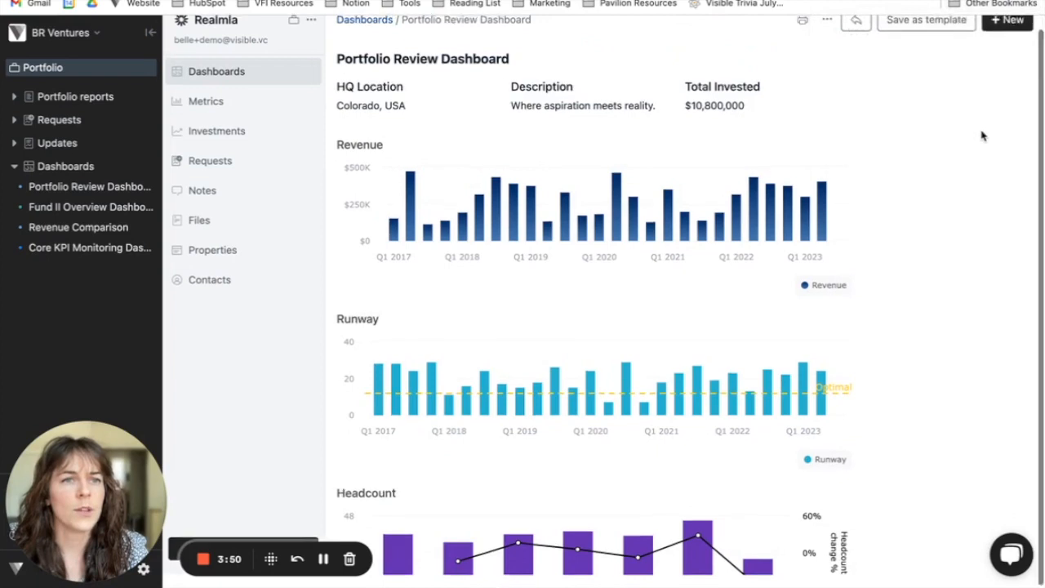
scroll(980, 133, "up", 1)
left_click(1008, 33)
left_click(992, 69)
left_click(879, 93)
type("ca")
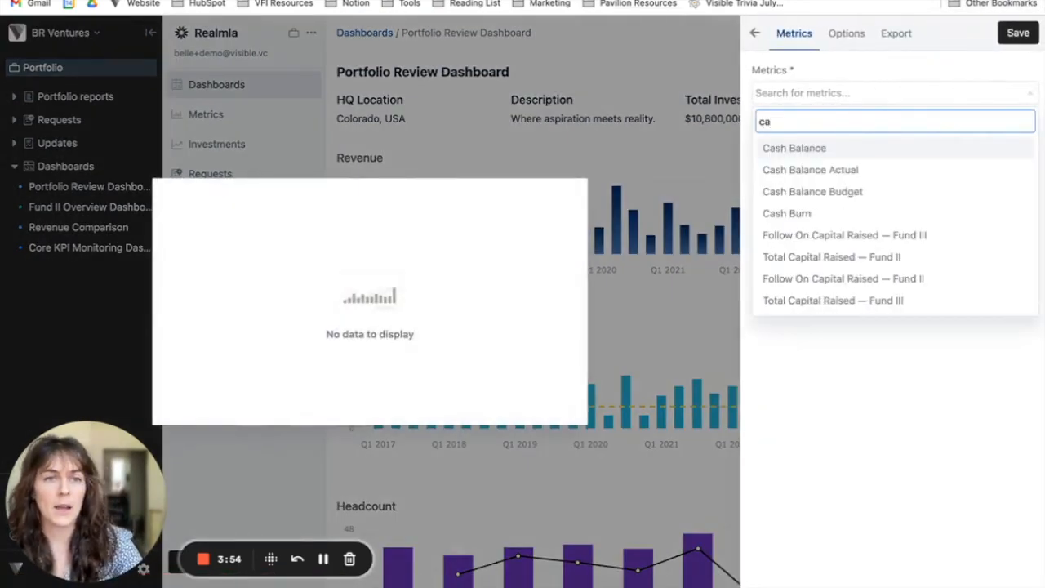
left_click(857, 152)
left_click(841, 33)
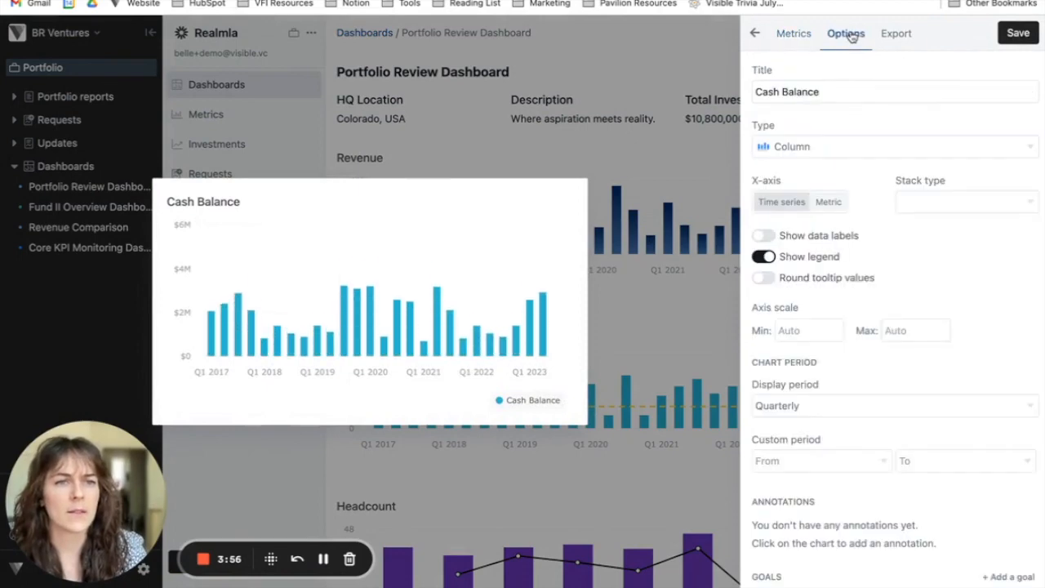
left_click(821, 147)
left_click(819, 349)
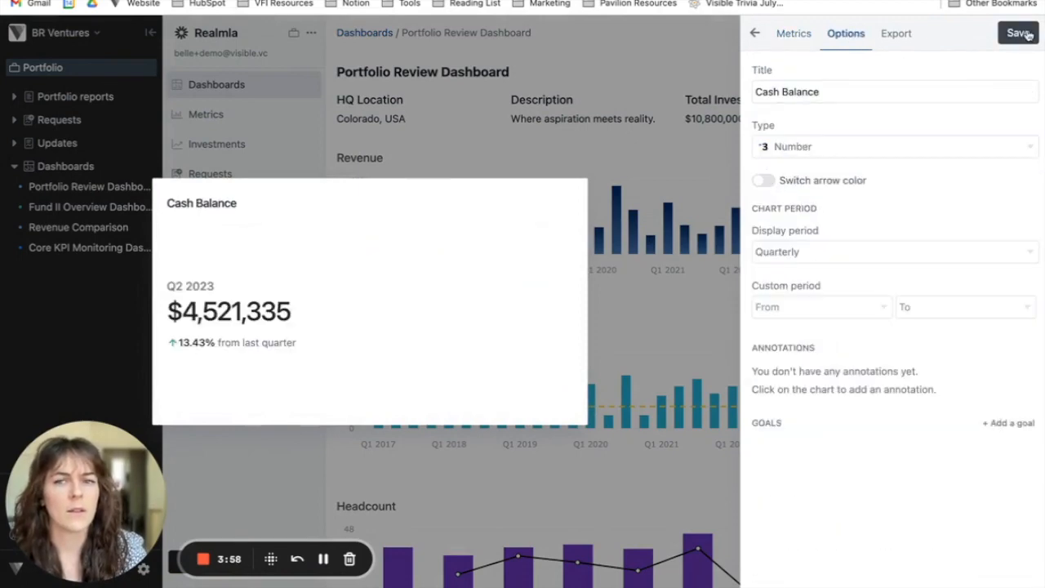
left_click(1017, 33)
scroll(882, 300, "down", 4)
Edit the layout to resize the Revenue number to two grid columns by three rows and place it beside the Revenue chart
scroll(882, 301, "up", 4)
scroll(912, 201, "up", 1)
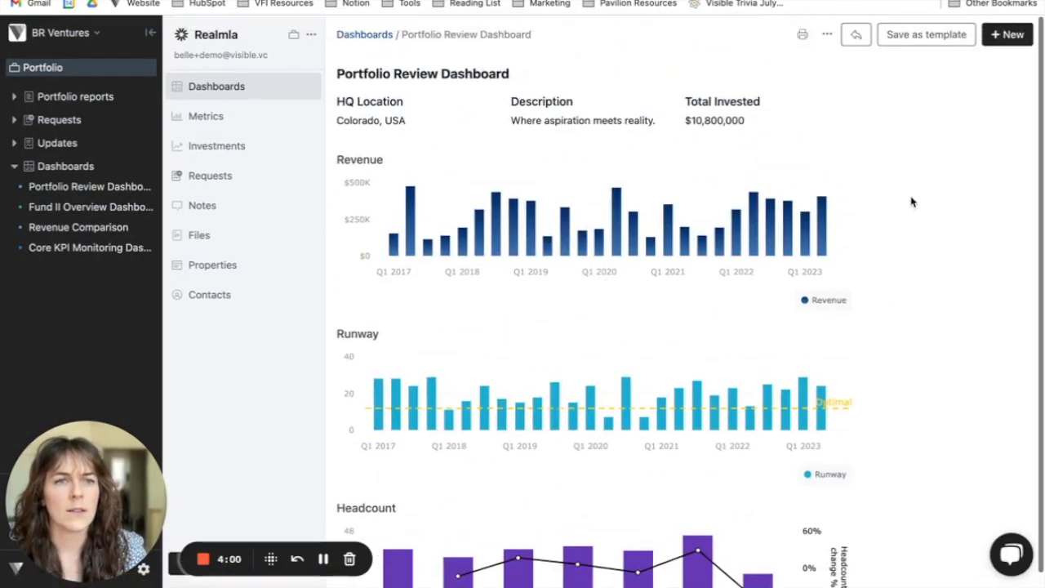
left_click(827, 34)
left_click(820, 106)
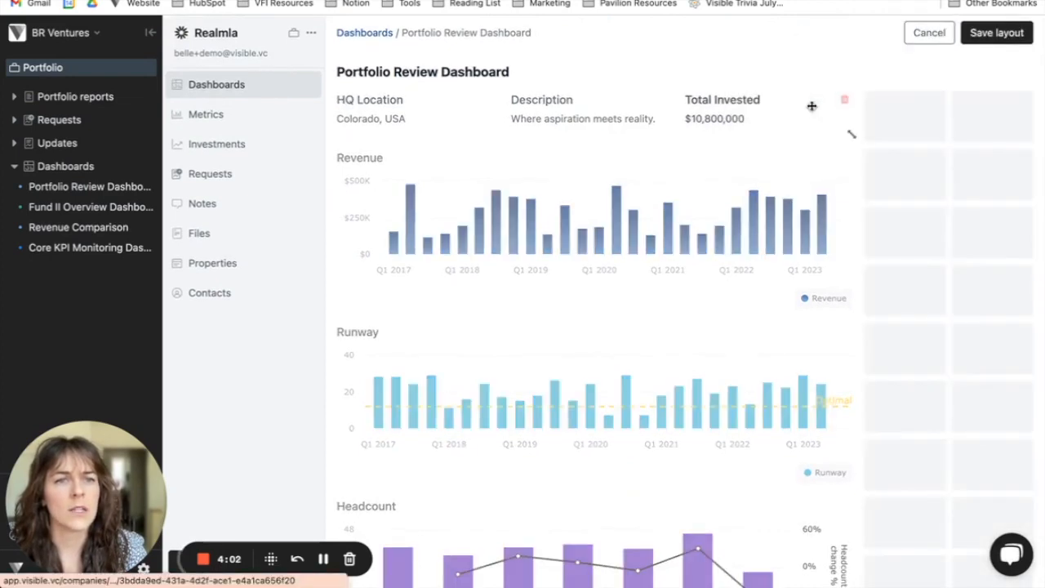
scroll(865, 390, "down", 5)
scroll(866, 390, "down", 3)
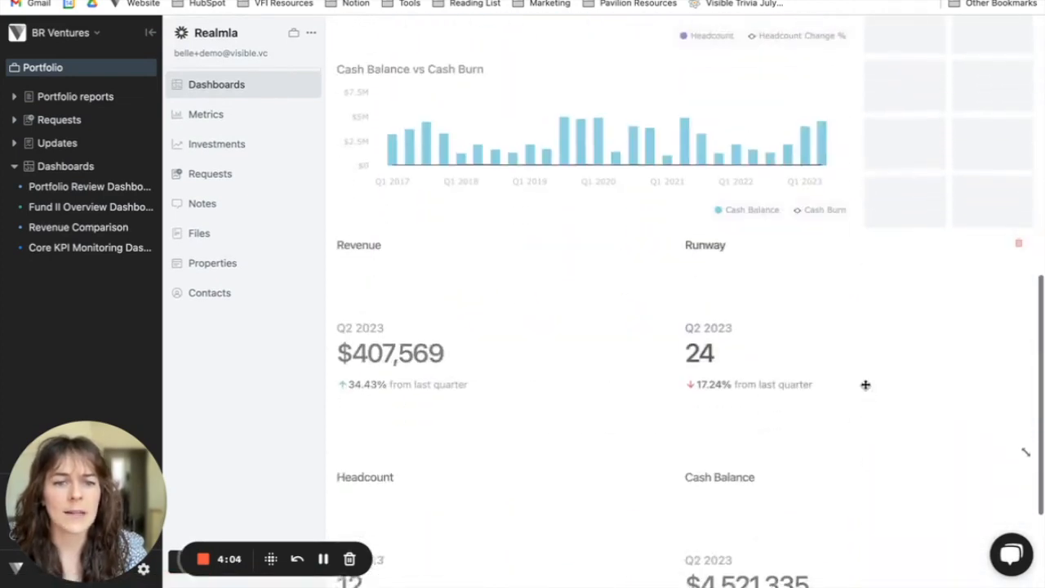
left_click_drag(675, 450, 501, 408)
left_click_drag(482, 273, 1006, 102)
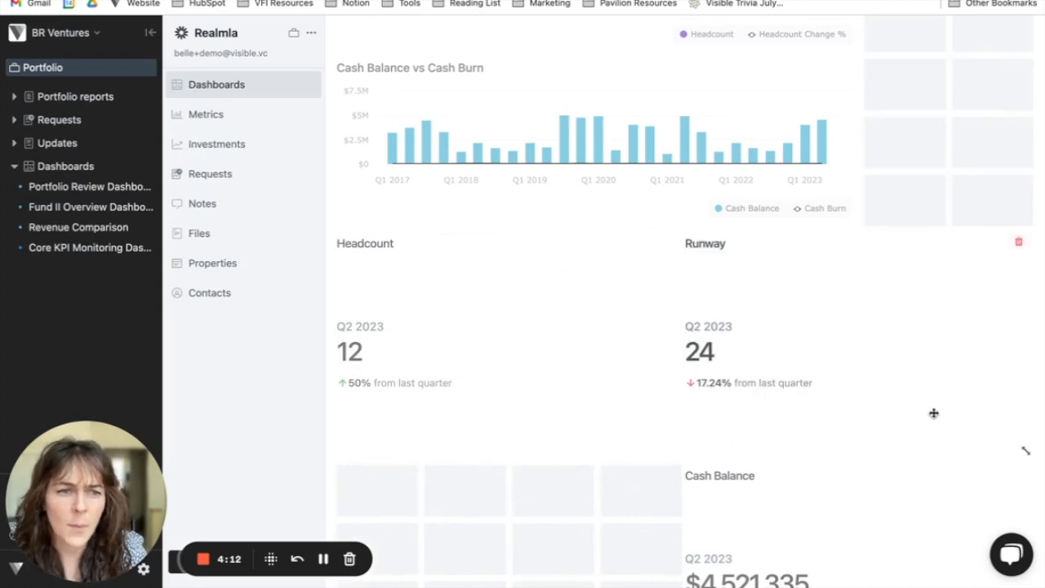
Narrow the Runway, Headcount and Cash Balance numbers to two grid columns and stack them below the Revenue number, beside the charts
left_click_drag(1028, 451, 849, 395)
left_click_drag(821, 343, 981, 290)
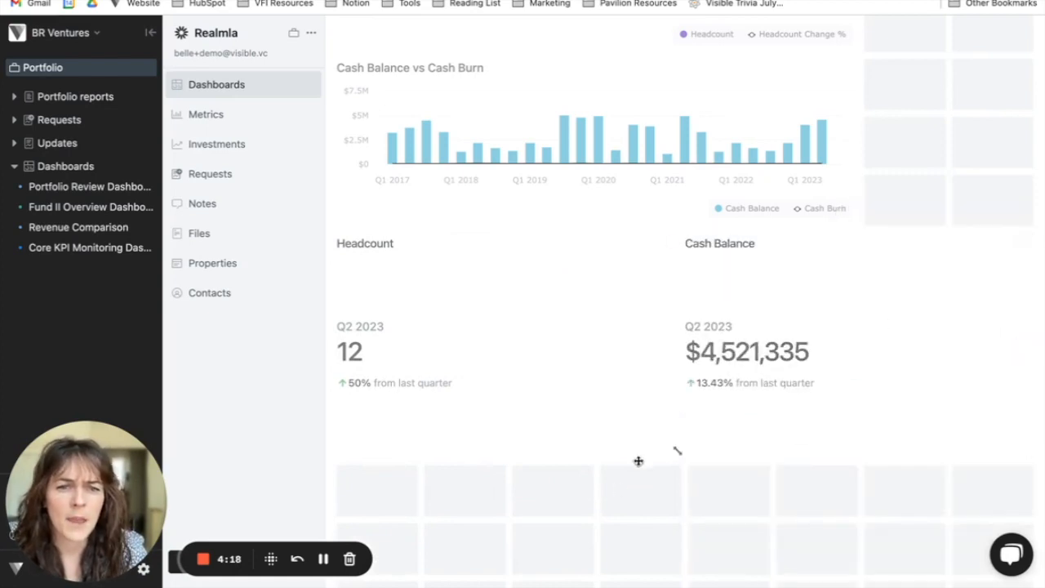
left_click_drag(676, 453, 481, 401)
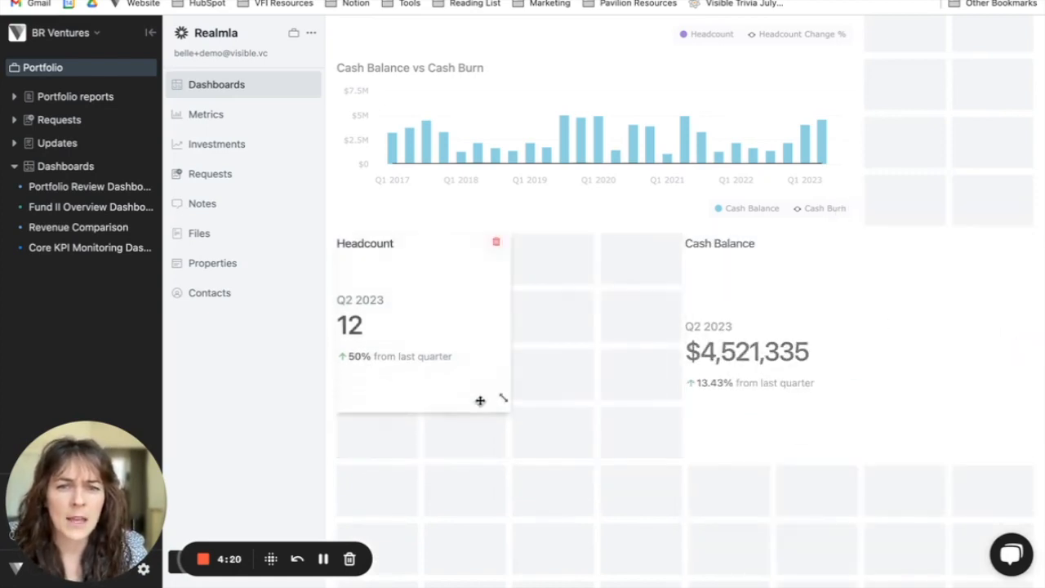
left_click_drag(473, 339, 1010, 203)
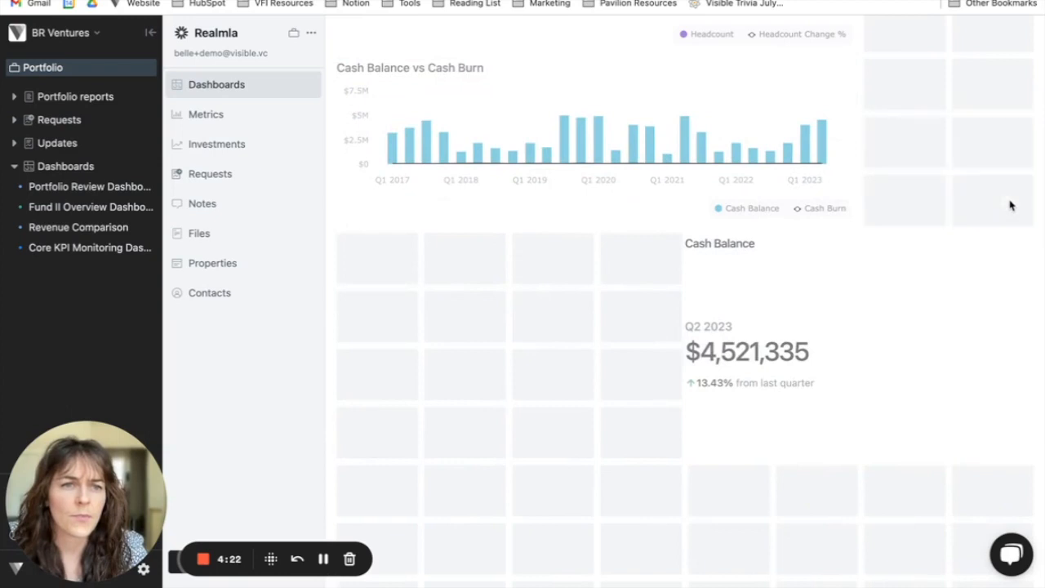
left_click_drag(1022, 450, 983, 256)
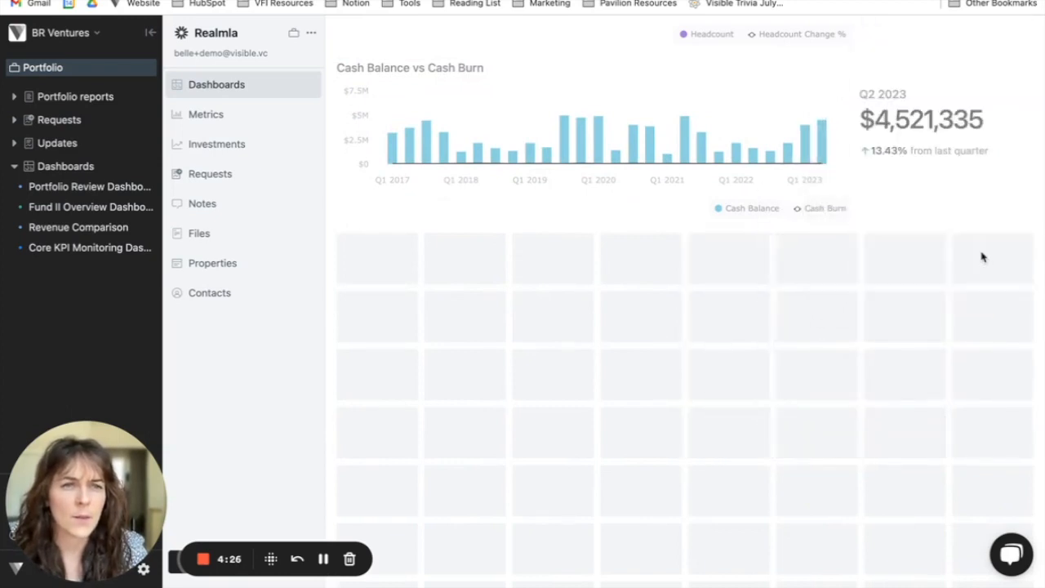
Set the Headcount number to four grid rows and the Cash Balance number to three, and save the layout
scroll(982, 257, "up", 2)
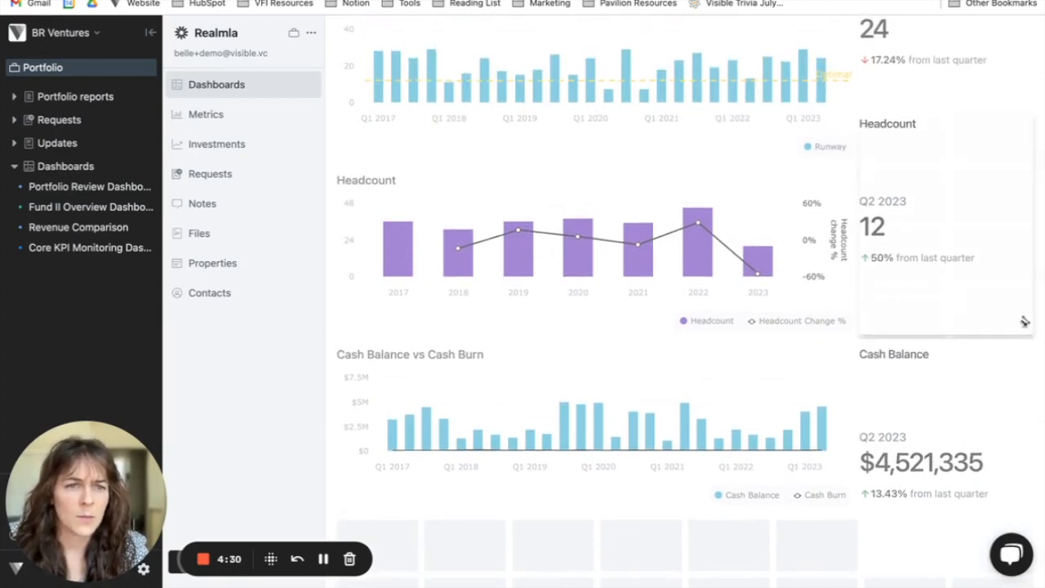
scroll(984, 442, "up", 3)
scroll(984, 442, "down", 4)
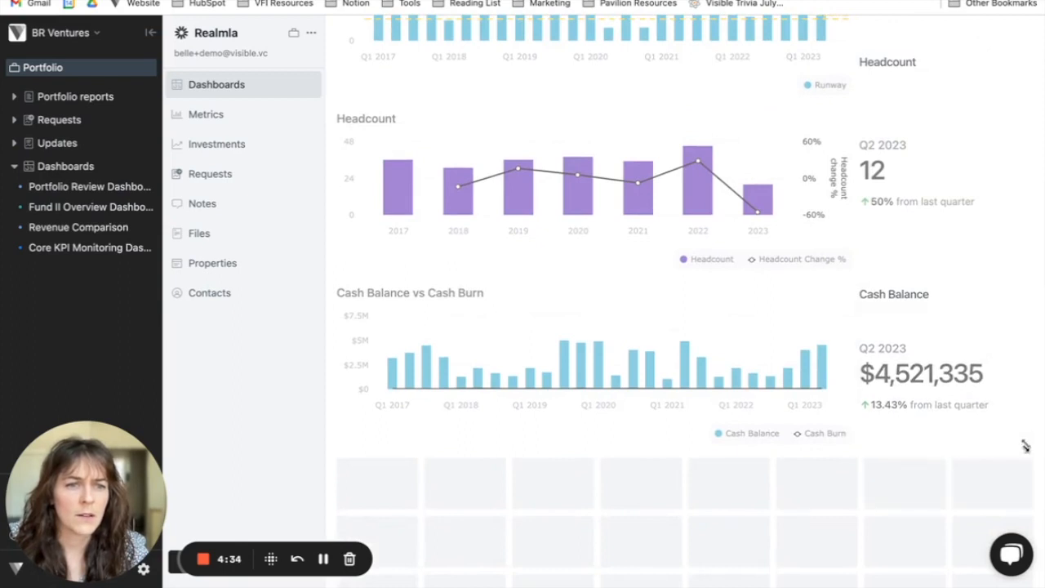
scroll(953, 369, "up", 4)
scroll(953, 369, "up", 3)
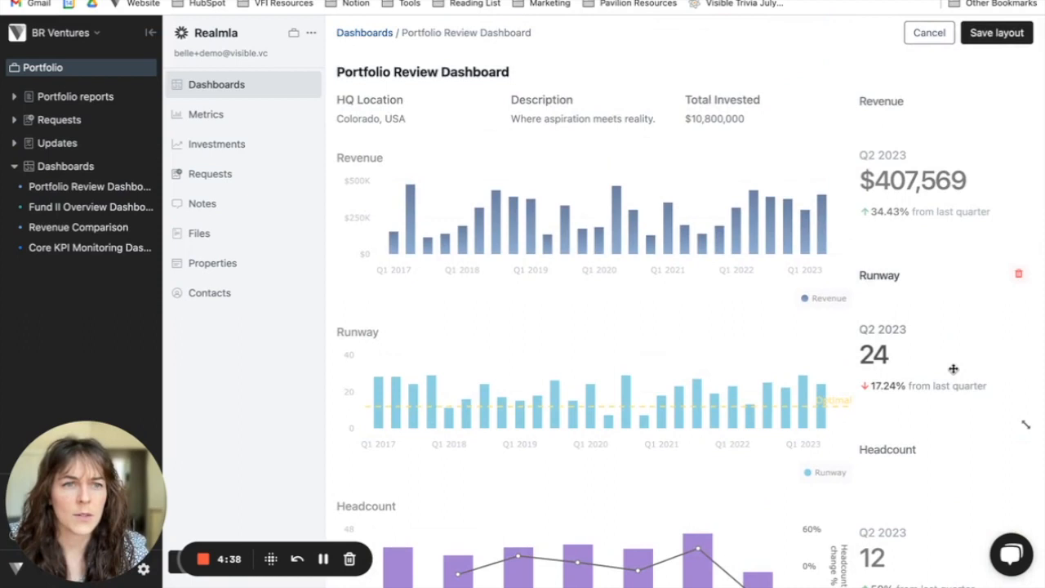
left_click(1003, 35)
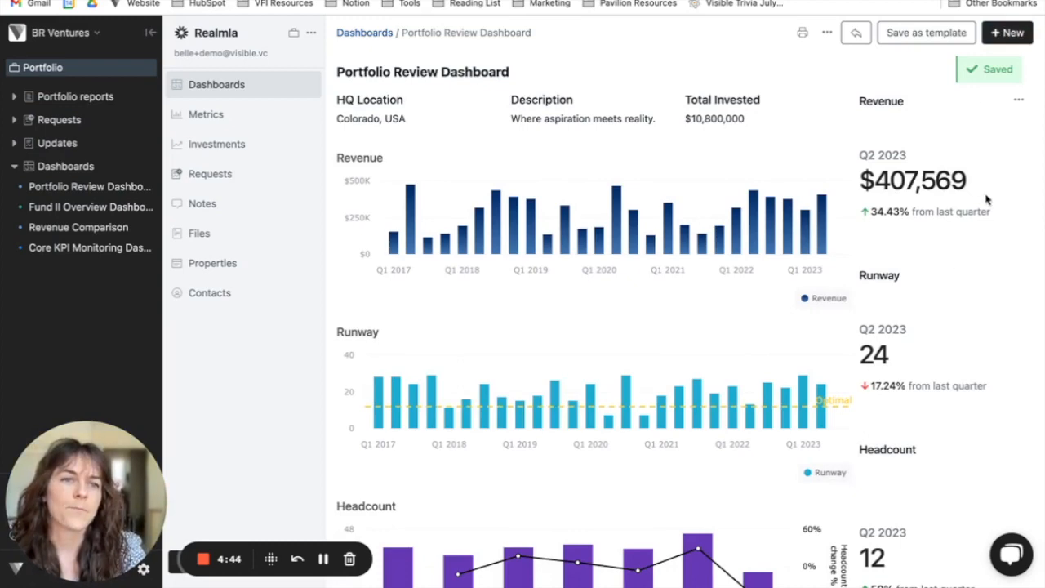
Save the dashboard as a template named Portfolio Review Dashboard and add all seven remaining portfolio companies to it
left_click(916, 35)
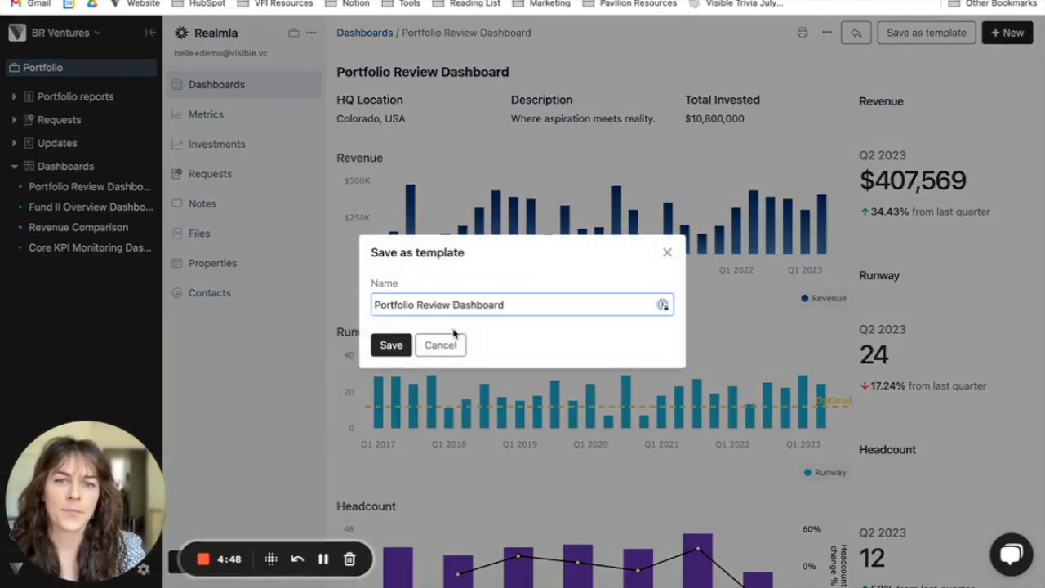
left_click(391, 345)
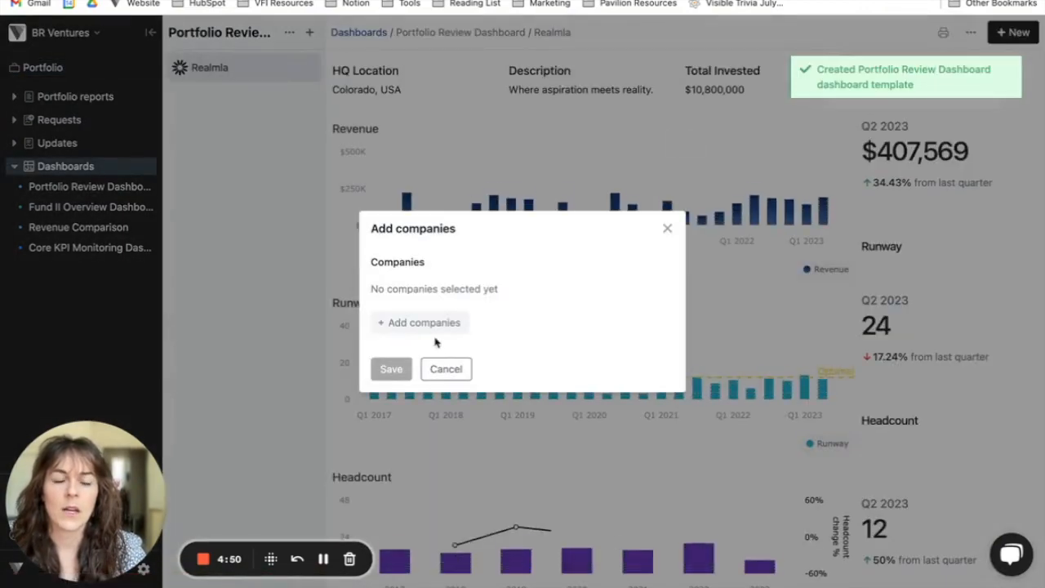
left_click(440, 326)
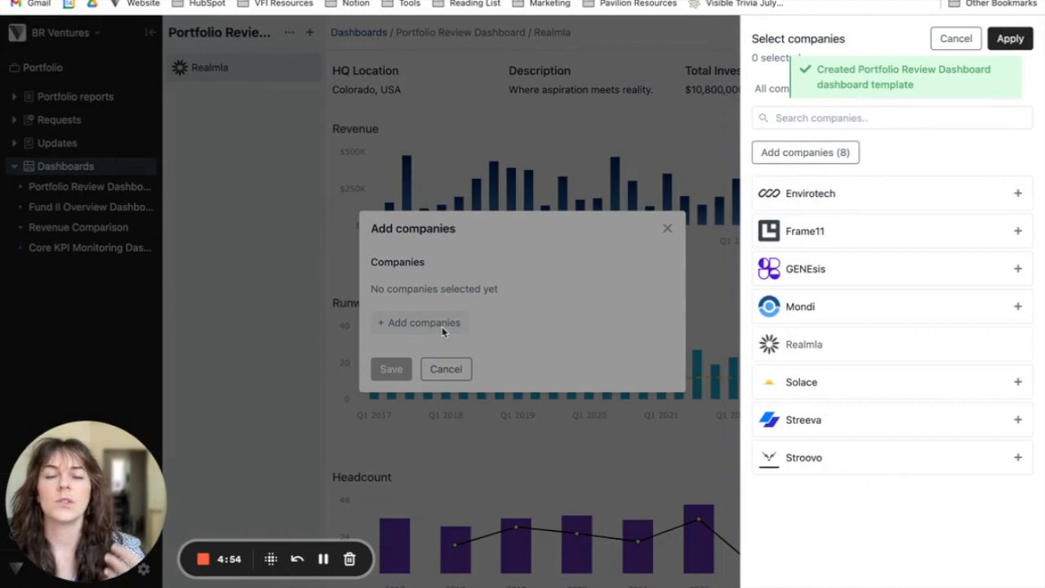
left_click(827, 155)
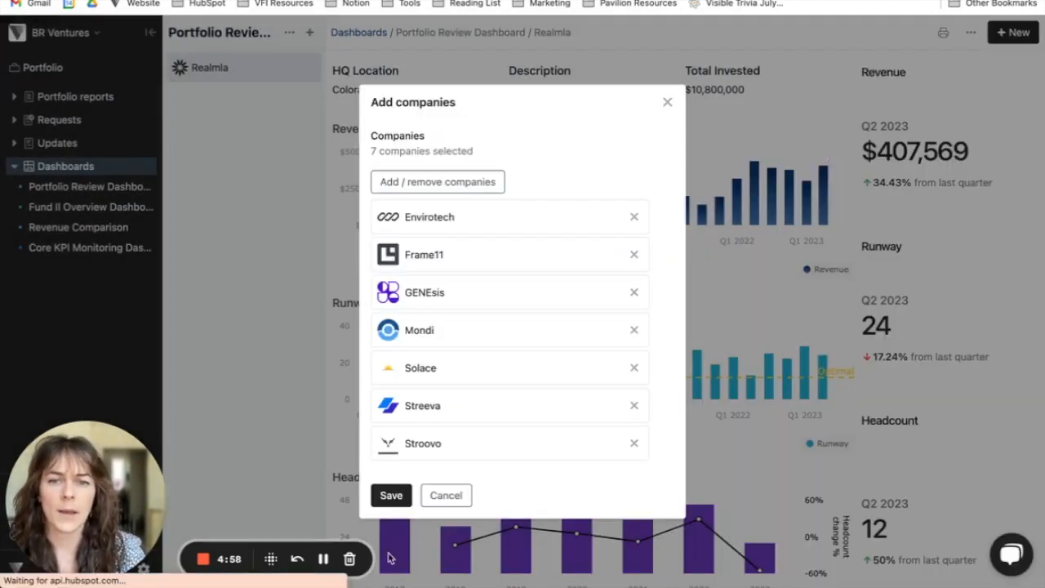
left_click(390, 496)
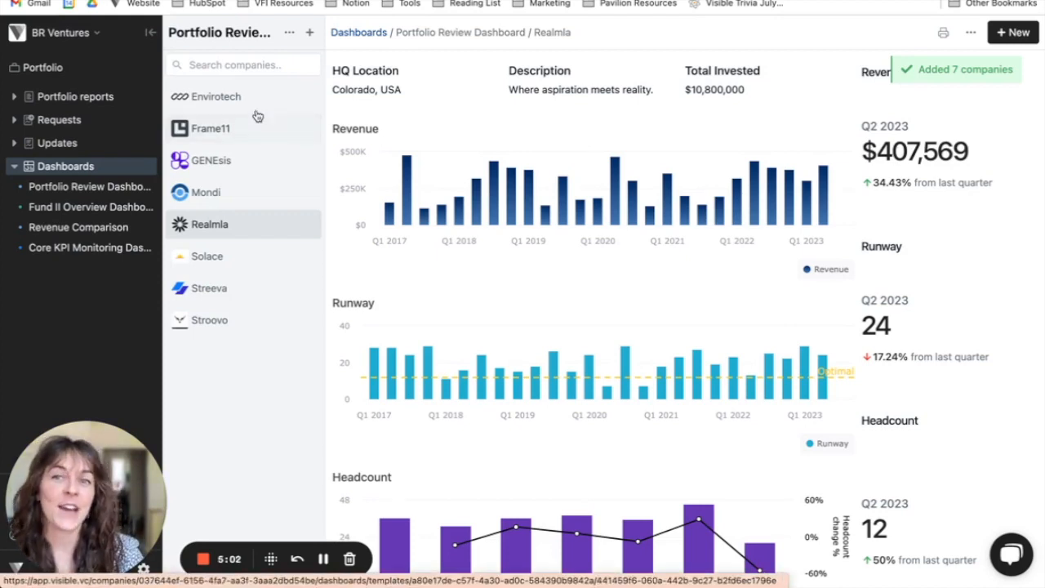
Examine the Portfolio Review Dashboard for Frame11, Mondi, Streeva and Stroovo
left_click(243, 136)
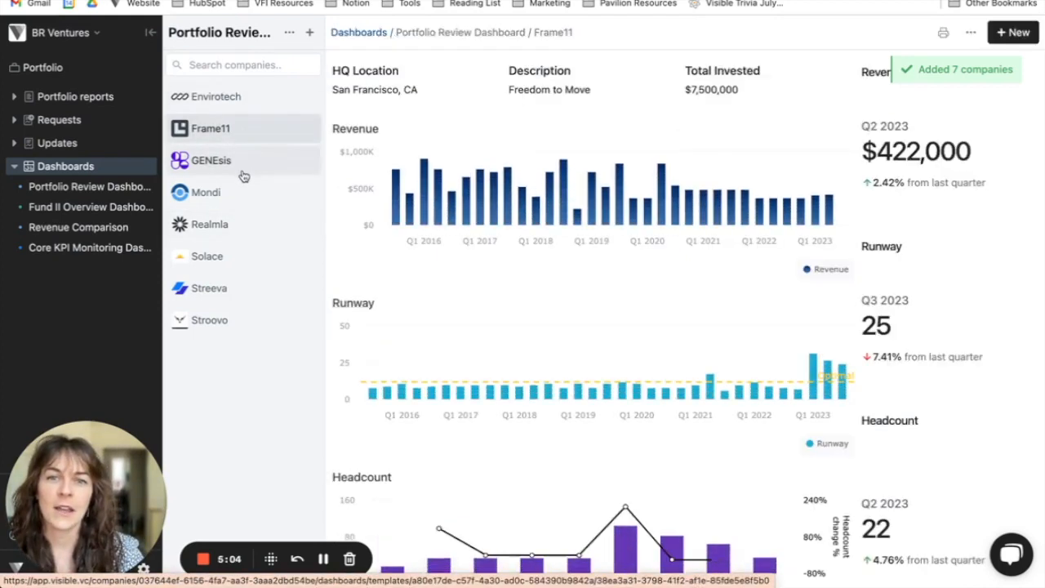
left_click(241, 196)
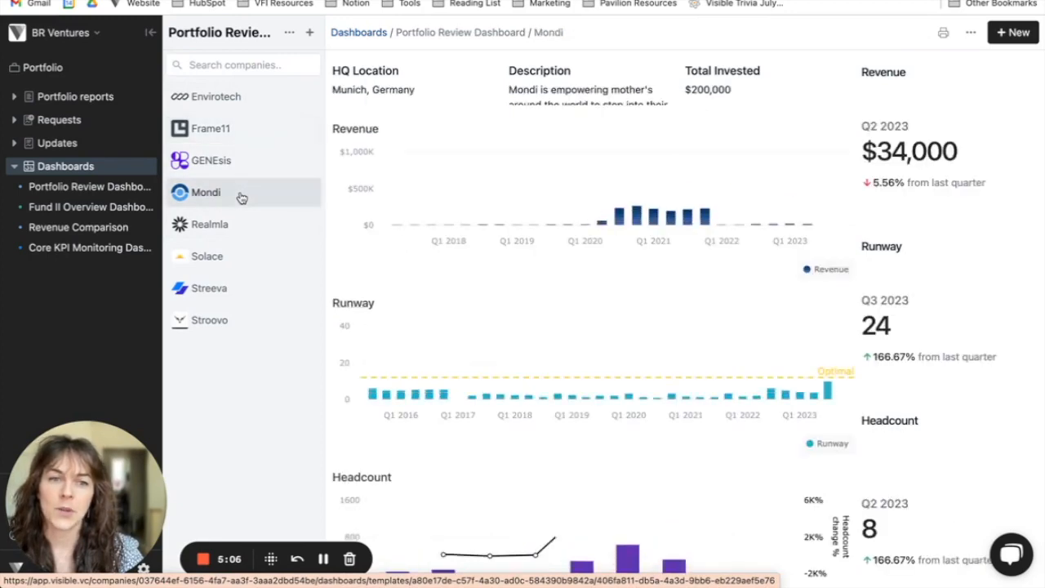
left_click(245, 288)
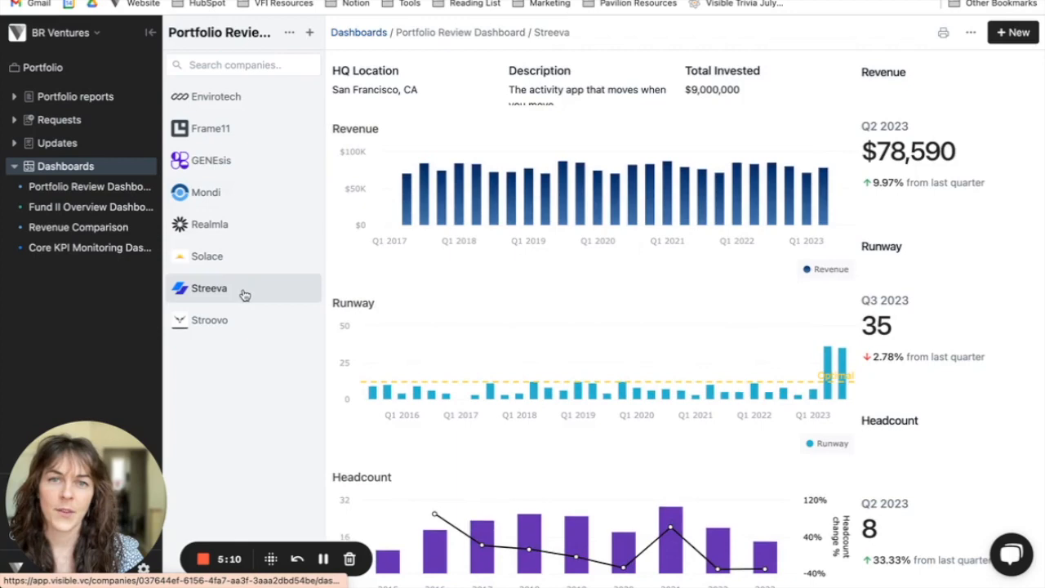
left_click(235, 320)
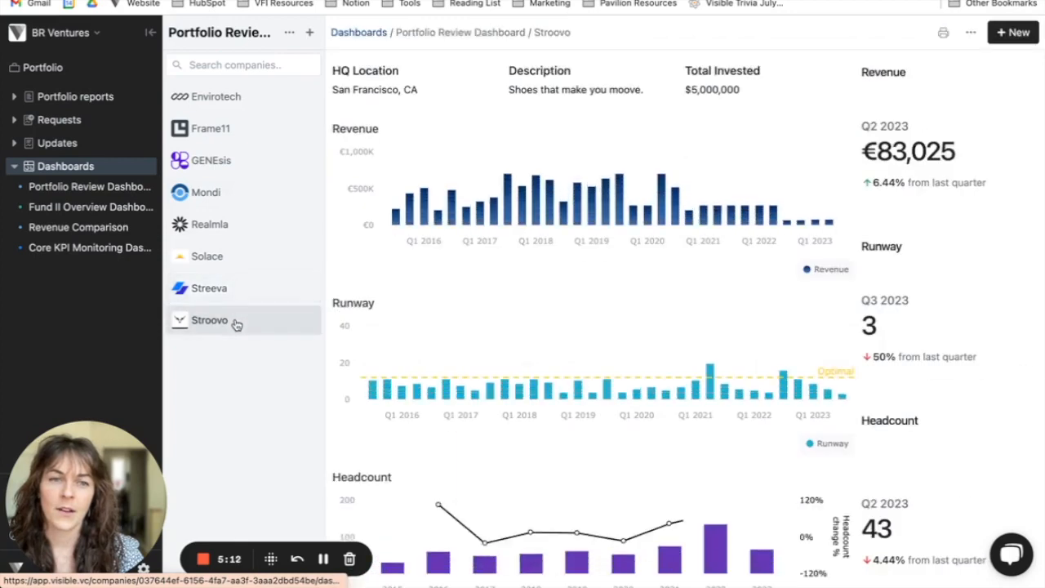